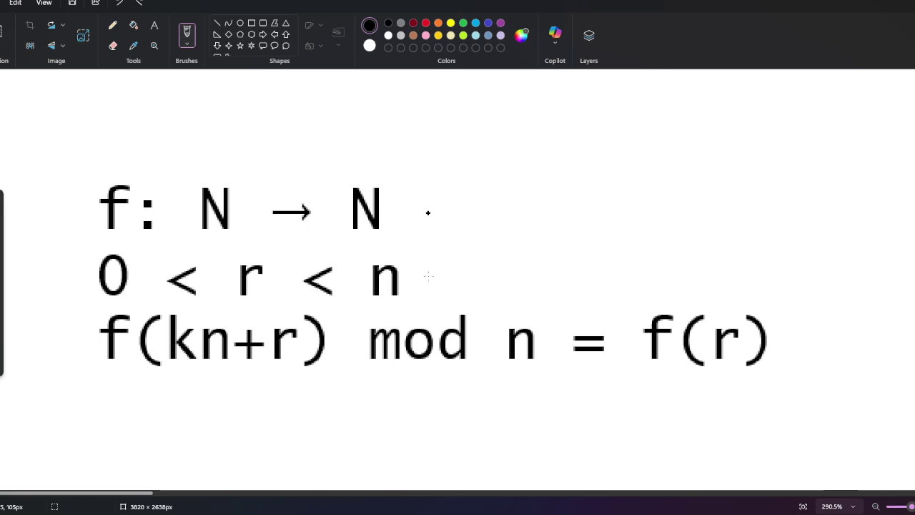
# - Try underlining parts of the typed problem, undoing each mark
pyautogui.moveTo(63, 404); pyautogui.dragTo(854, 377)
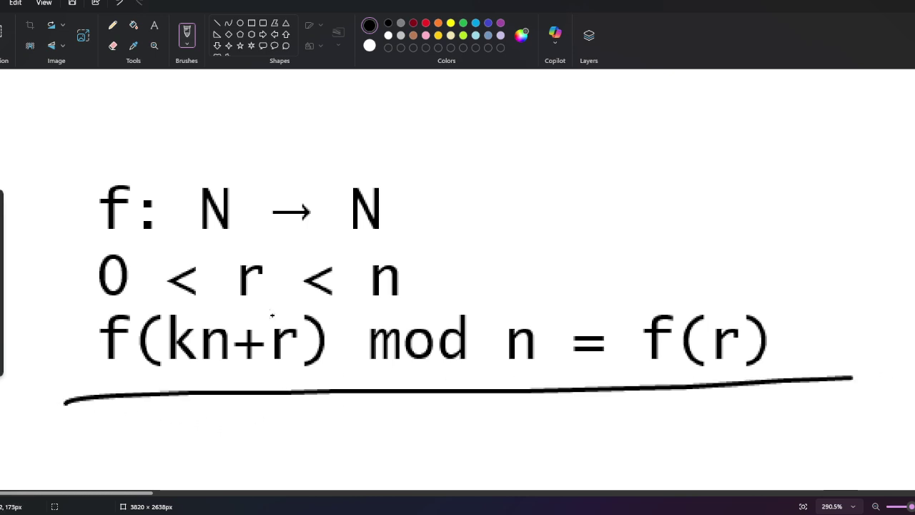
pyautogui.hotkey('ctrl', 'z')
pyautogui.moveTo(344, 232); pyautogui.dragTo(403, 239)
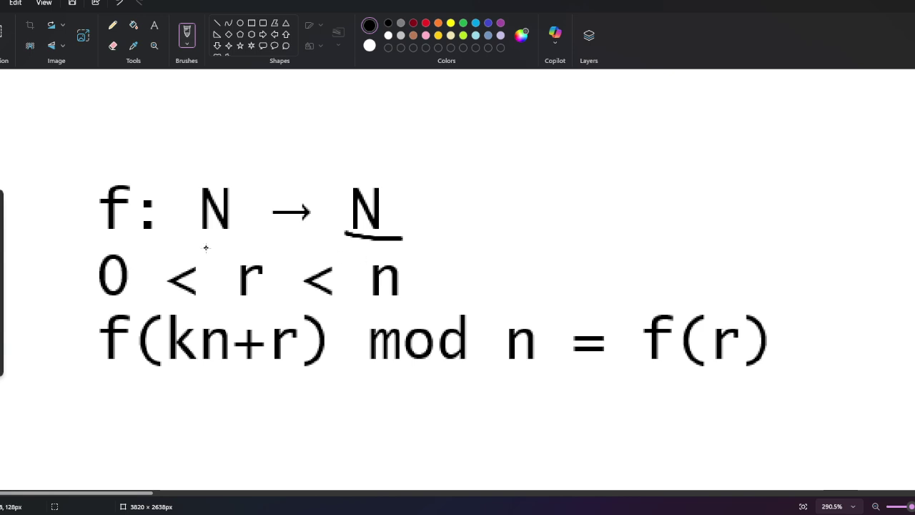
pyautogui.hotkey('ctrl', 'z')
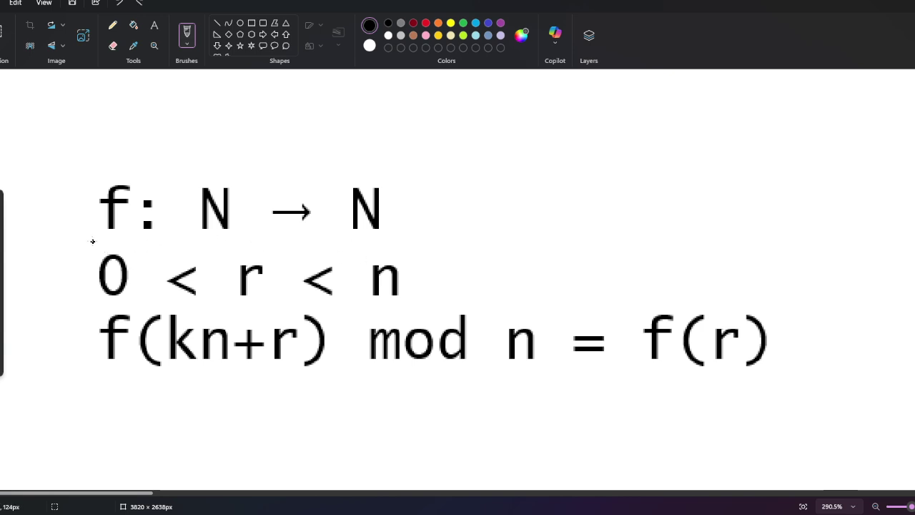
pyautogui.moveTo(89, 241); pyautogui.dragTo(381, 233)
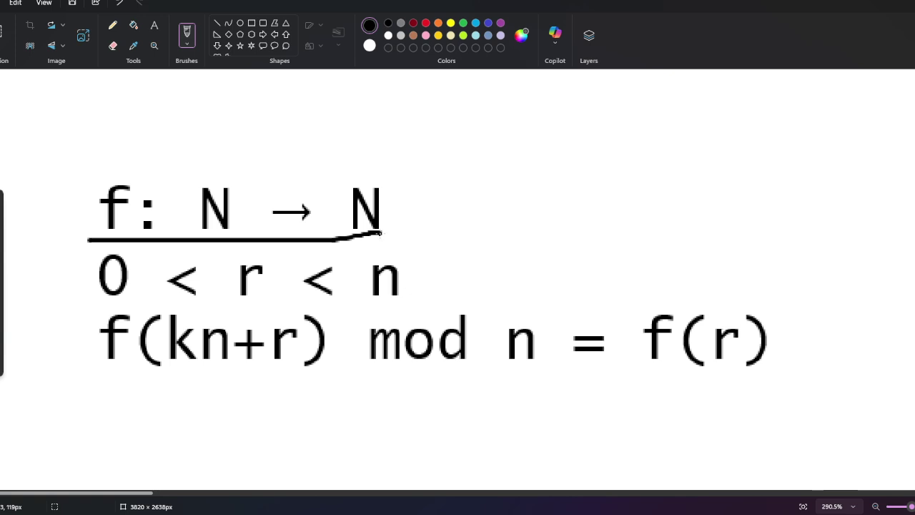
pyautogui.hotkey('ctrl', 'z')
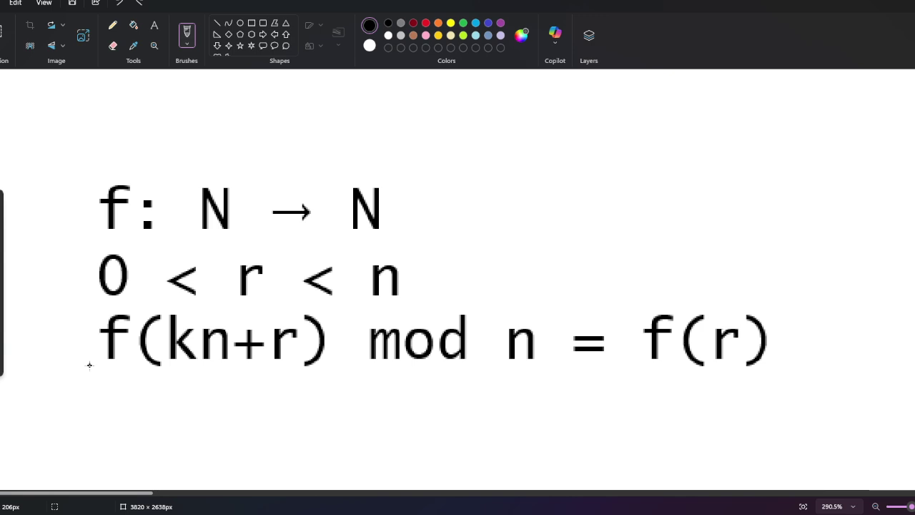
pyautogui.moveTo(608, 377); pyautogui.dragTo(914, 387)
pyautogui.hotkey('ctrl', 'z')
# - Handwrite f(r)<n below the typed problem
pyautogui.scroll(-2, 222, 215)
pyautogui.scroll(1, 184, 262)
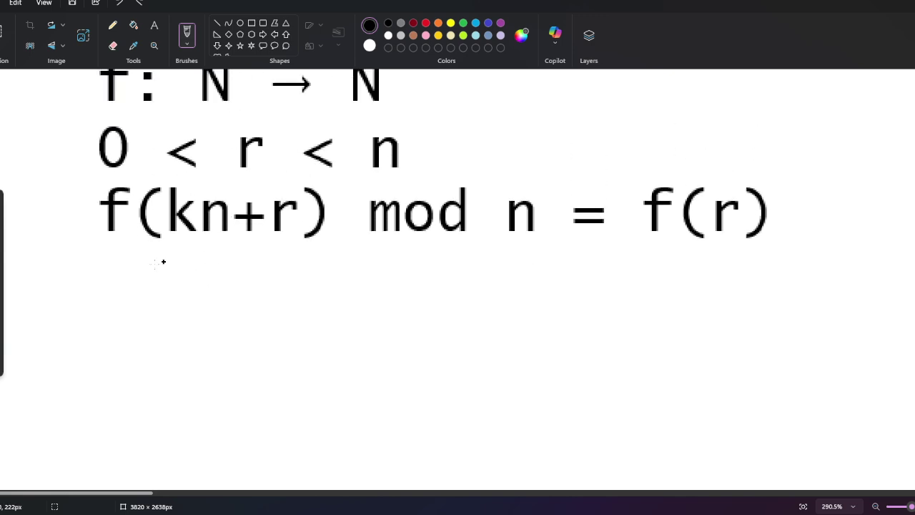
pyautogui.keyDown('ctrl'); pyautogui.scroll(1, 171, 273); pyautogui.keyUp('ctrl')
pyautogui.moveTo(183, 256)
pyautogui.mouseDown()
pyautogui.moveTo(148, 322)
pyautogui.moveTo(139, 375)
pyautogui.mouseUp()
pyautogui.moveTo(127, 332); pyautogui.dragTo(167, 328)
pyautogui.moveTo(226, 301); pyautogui.dragTo(204, 353)
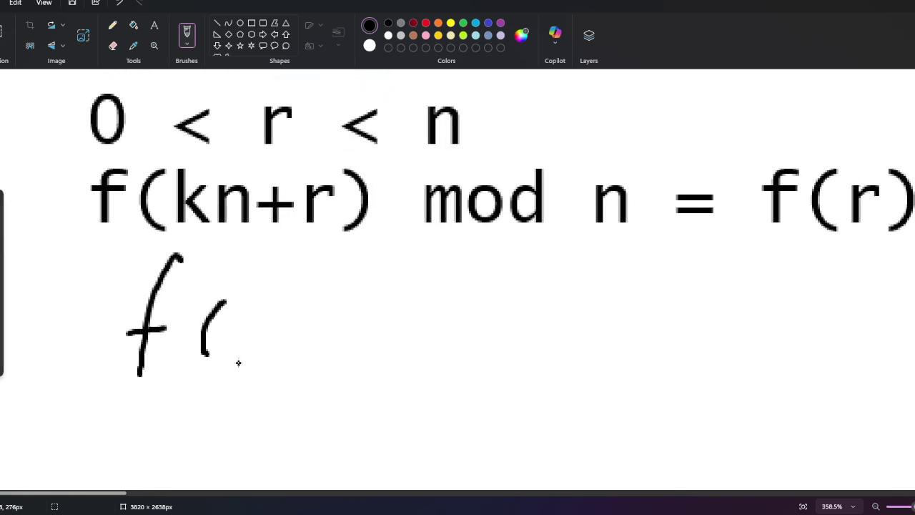
pyautogui.keyDown('ctrl'); pyautogui.scroll(2, 251, 322); pyautogui.keyUp('ctrl')
pyautogui.moveTo(228, 306)
pyautogui.mouseDown()
pyautogui.moveTo(229, 366)
pyautogui.moveTo(269, 317)
pyautogui.moveTo(284, 373)
pyautogui.mouseUp()
pyautogui.moveTo(385, 313)
pyautogui.mouseDown()
pyautogui.moveTo(387, 350)
pyautogui.moveTo(459, 361)
pyautogui.mouseUp()
pyautogui.keyDown('ctrl'); pyautogui.scroll(-3, 297, 354); pyautogui.keyUp('ctrl')
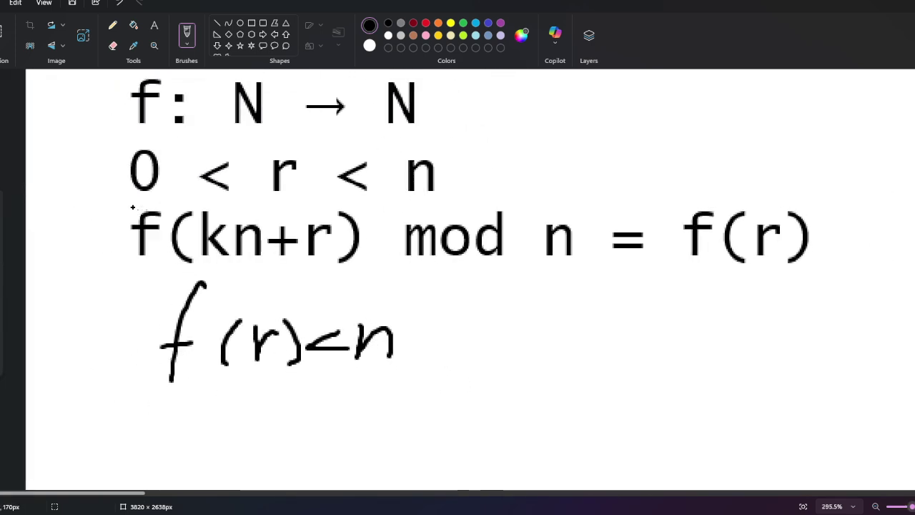
# - Begin a new line with f( and write k=1 above it
pyautogui.moveTo(214, 261); pyautogui.dragTo(324, 262)
pyautogui.hotkey('ctrl', 'z')
pyautogui.scroll(-2, 163, 332)
pyautogui.keyDown('ctrl'); pyautogui.scroll(1, 174, 355); pyautogui.keyUp('ctrl')
pyautogui.moveTo(180, 351)
pyautogui.mouseDown()
pyautogui.moveTo(150, 427)
pyautogui.moveTo(182, 389)
pyautogui.mouseUp()
pyautogui.moveTo(216, 355); pyautogui.dragTo(209, 422)
pyautogui.moveTo(344, 323)
pyautogui.mouseDown()
pyautogui.moveTo(336, 373)
pyautogui.moveTo(363, 373)
pyautogui.mouseUp()
pyautogui.moveTo(369, 357)
pyautogui.mouseDown()
pyautogui.moveTo(390, 354)
pyautogui.moveTo(391, 363)
pyautogui.mouseUp()
pyautogui.moveTo(398, 362)
pyautogui.mouseDown()
pyautogui.moveTo(420, 342)
pyautogui.moveTo(420, 373)
pyautogui.moveTo(361, 399)
pyautogui.moveTo(351, 422)
pyautogui.mouseUp()
pyautogui.moveTo(400, 392); pyautogui.dragTo(444, 409)
pyautogui.hotkey('ctrl', 'z')
pyautogui.hotkey('ctrl', 'z')
pyautogui.hotkey('ctrl', 'z')
pyautogui.hotkey('ctrl', 'z')
# - Complete the line as f(x+r) mod x = f(r)
pyautogui.moveTo(242, 387)
pyautogui.mouseDown()
pyautogui.moveTo(243, 409)
pyautogui.moveTo(316, 419)
pyautogui.mouseUp()
pyautogui.moveTo(304, 405)
pyautogui.mouseDown()
pyautogui.moveTo(365, 395)
pyautogui.moveTo(389, 426)
pyautogui.mouseUp()
pyautogui.moveTo(444, 384)
pyautogui.mouseDown()
pyautogui.moveTo(466, 415)
pyautogui.moveTo(535, 412)
pyautogui.mouseUp()
pyautogui.moveTo(542, 359)
pyautogui.mouseDown()
pyautogui.moveTo(541, 396)
pyautogui.moveTo(570, 413)
pyautogui.mouseUp()
pyautogui.moveTo(605, 387)
pyautogui.mouseDown()
pyautogui.moveTo(591, 398)
pyautogui.moveTo(606, 411)
pyautogui.mouseUp()
pyautogui.moveTo(633, 386); pyautogui.dragTo(658, 387)
pyautogui.moveTo(632, 400); pyautogui.dragTo(659, 402)
pyautogui.moveTo(708, 350)
pyautogui.mouseDown()
pyautogui.moveTo(685, 425)
pyautogui.moveTo(714, 398)
pyautogui.moveTo(730, 426)
pyautogui.mouseUp()
pyautogui.moveTo(750, 385)
pyautogui.mouseDown()
pyautogui.moveTo(751, 420)
pyautogui.moveTo(775, 392)
pyautogui.moveTo(771, 437)
pyautogui.mouseUp()
# - Handwrite f(r) to start another line
pyautogui.scroll(-5, 215, 249)
pyautogui.scroll(2, 214, 292)
pyautogui.moveTo(218, 293); pyautogui.dragTo(186, 363)
pyautogui.moveTo(171, 329); pyautogui.dragTo(208, 329)
pyautogui.moveTo(243, 301); pyautogui.dragTo(240, 363)
pyautogui.moveTo(262, 315); pyautogui.dragTo(262, 363)
pyautogui.moveTo(263, 344)
pyautogui.mouseDown()
pyautogui.moveTo(279, 329)
pyautogui.moveTo(303, 366)
pyautogui.mouseUp()
pyautogui.keyDown('ctrl'); pyautogui.scroll(-3, 272, 322); pyautogui.keyUp('ctrl')
# - Write the quantifiers ∀x∀r to the left of f(r)
pyautogui.moveTo(48, 306); pyautogui.dragTo(77, 321)
pyautogui.moveTo(54, 336); pyautogui.dragTo(67, 338)
pyautogui.moveTo(79, 334); pyautogui.dragTo(92, 350)
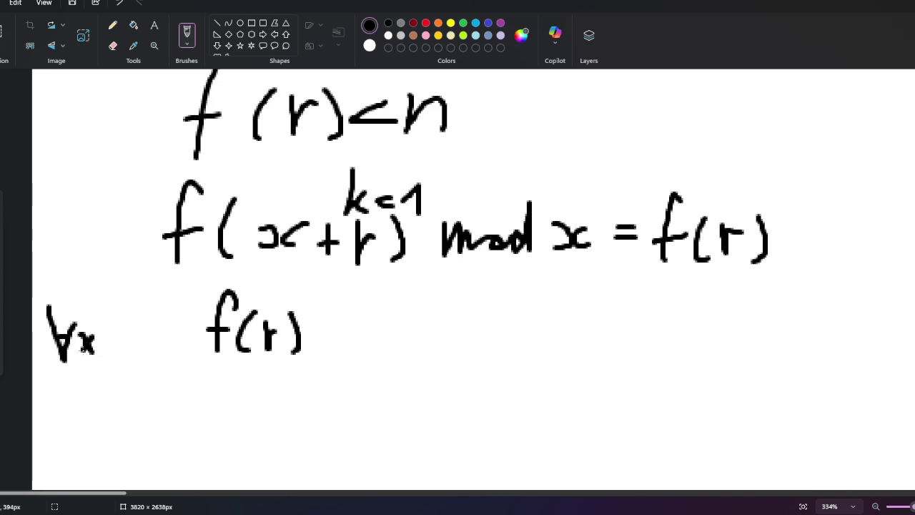
pyautogui.moveTo(109, 306); pyautogui.dragTo(113, 360)
pyautogui.moveTo(123, 317)
pyautogui.mouseDown()
pyautogui.moveTo(114, 358)
pyautogui.moveTo(135, 337)
pyautogui.moveTo(139, 360)
pyautogui.mouseUp()
pyautogui.moveTo(139, 336)
pyautogui.mouseDown()
pyautogui.moveTo(179, 334)
pyautogui.moveTo(176, 359)
pyautogui.moveTo(199, 341)
pyautogui.moveTo(184, 357)
pyautogui.mouseUp()
pyautogui.keyDown('ctrl'); pyautogui.scroll(2, 150, 331); pyautogui.keyUp('ctrl')
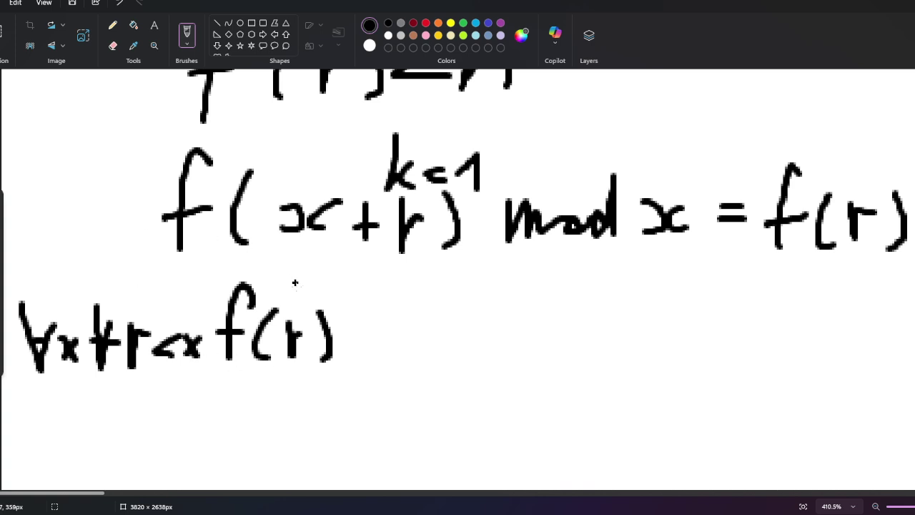
# - Shift 'r<x f(r)' to the right to make room, then return to the brush
pyautogui.click(2, 31)
pyautogui.moveTo(356, 273)
pyautogui.mouseDown()
pyautogui.moveTo(93, 412)
pyautogui.moveTo(129, 407)
pyautogui.mouseUp()
pyautogui.moveTo(177, 370); pyautogui.dragTo(232, 370)
pyautogui.click(95, 267)
pyautogui.click(186, 33)
# - Insert 0< before r and write <x after f(r)
pyautogui.moveTo(133, 369)
pyautogui.mouseDown()
pyautogui.moveTo(143, 361)
pyautogui.moveTo(133, 372)
pyautogui.mouseUp()
pyautogui.moveTo(166, 343)
pyautogui.mouseDown()
pyautogui.moveTo(148, 358)
pyautogui.moveTo(179, 361)
pyautogui.mouseUp()
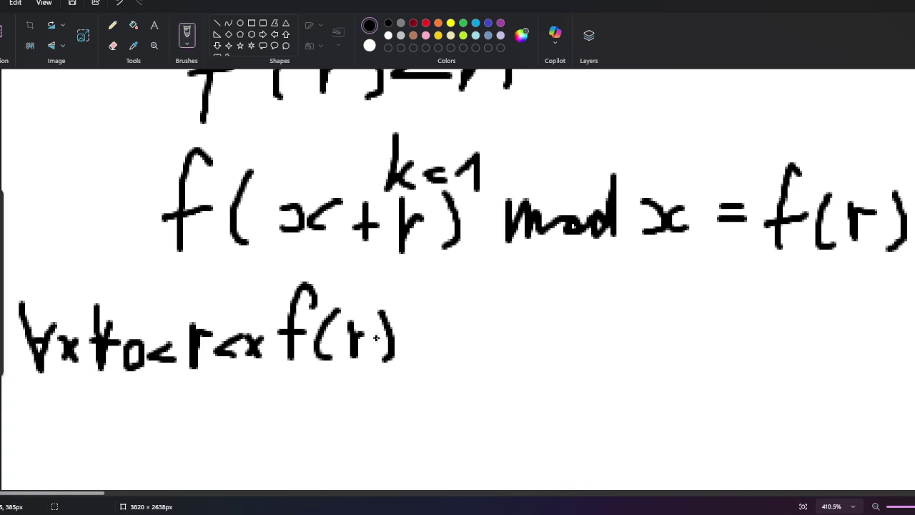
pyautogui.moveTo(443, 329); pyautogui.dragTo(448, 350)
pyautogui.moveTo(411, 355); pyautogui.dragTo(450, 354)
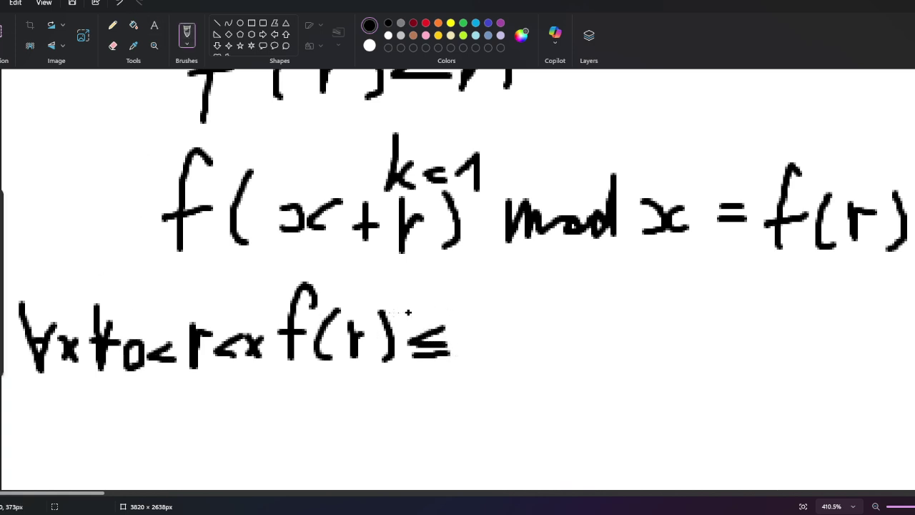
pyautogui.hotkey('ctrl', 'z')
pyautogui.moveTo(464, 325)
pyautogui.mouseDown()
pyautogui.moveTo(472, 344)
pyautogui.moveTo(455, 349)
pyautogui.mouseUp()
pyautogui.moveTo(495, 321); pyautogui.dragTo(501, 349)
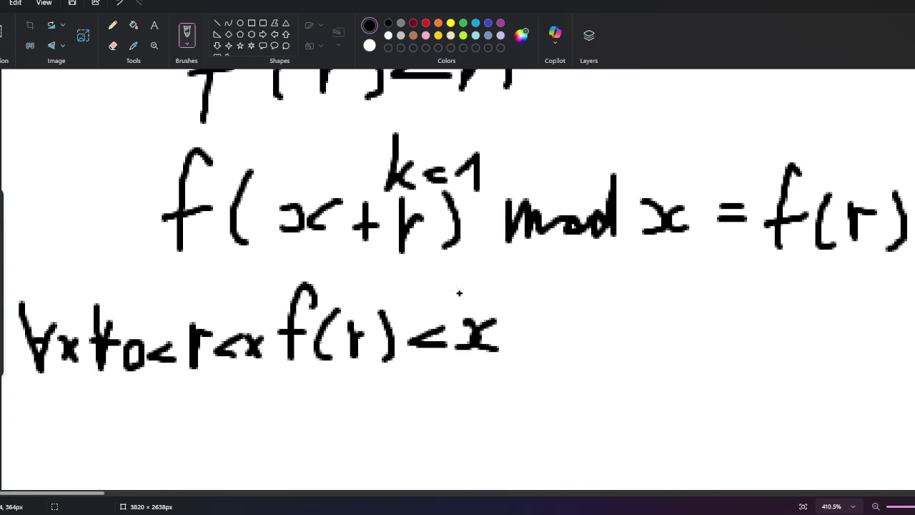
# - Start a new handwritten line beneath with ∀x
pyautogui.scroll(-2, 165, 373)
pyautogui.keyDown('ctrl'); pyautogui.scroll(2, 81, 344); pyautogui.keyUp('ctrl')
pyautogui.moveTo(45, 371); pyautogui.dragTo(91, 395)
pyautogui.moveTo(43, 427)
pyautogui.mouseDown()
pyautogui.moveTo(76, 422)
pyautogui.moveTo(80, 464)
pyautogui.mouseUp()
pyautogui.moveTo(135, 428); pyautogui.dragTo(145, 450)
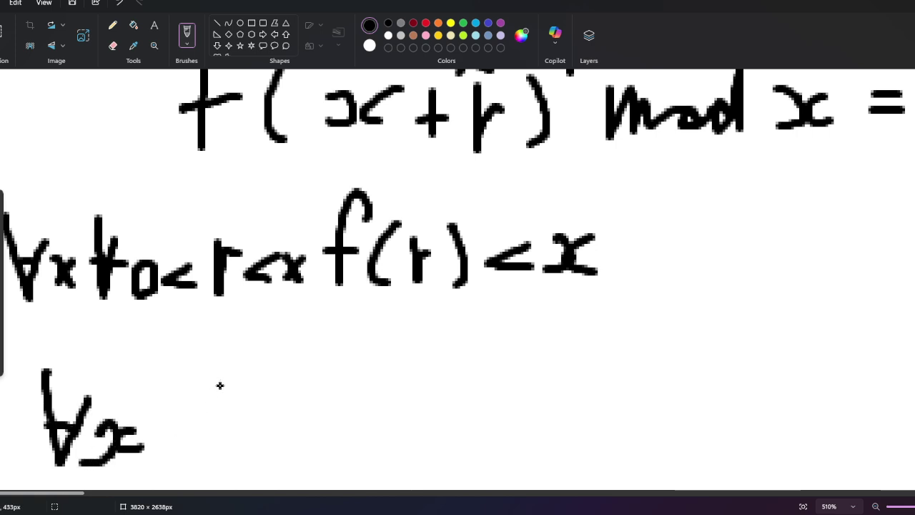
# - Write r=x-1 after ∀x on the bottom line
pyautogui.moveTo(215, 400)
pyautogui.mouseDown()
pyautogui.moveTo(239, 416)
pyautogui.moveTo(273, 419)
pyautogui.mouseUp()
pyautogui.moveTo(239, 439)
pyautogui.mouseDown()
pyautogui.moveTo(270, 437)
pyautogui.moveTo(307, 456)
pyautogui.mouseUp()
pyautogui.moveTo(309, 414); pyautogui.dragTo(284, 454)
pyautogui.click(335, 431)
pyautogui.moveTo(335, 430); pyautogui.dragTo(355, 431)
pyautogui.moveTo(363, 430); pyautogui.dragTo(377, 456)
pyautogui.scroll(-1, 532, 374)
pyautogui.moveTo(534, 311)
pyautogui.mouseDown()
pyautogui.moveTo(515, 301)
pyautogui.moveTo(496, 388)
pyautogui.mouseUp()
pyautogui.moveTo(480, 359)
pyautogui.mouseDown()
pyautogui.moveTo(533, 358)
pyautogui.moveTo(542, 388)
pyautogui.mouseUp()
# - Write f(x-1)<x after r=x-1
pyautogui.moveTo(572, 346); pyautogui.dragTo(571, 386)
pyautogui.moveTo(609, 357)
pyautogui.mouseDown()
pyautogui.moveTo(594, 384)
pyautogui.moveTo(657, 363)
pyautogui.mouseUp()
pyautogui.moveTo(658, 365)
pyautogui.mouseDown()
pyautogui.moveTo(676, 349)
pyautogui.moveTo(690, 379)
pyautogui.mouseUp()
pyautogui.moveTo(694, 331)
pyautogui.mouseDown()
pyautogui.moveTo(711, 343)
pyautogui.moveTo(691, 381)
pyautogui.mouseUp()
pyautogui.click(757, 352)
pyautogui.moveTo(758, 340); pyautogui.dragTo(763, 371)
pyautogui.moveTo(770, 333); pyautogui.dragTo(806, 379)
pyautogui.moveTo(802, 335); pyautogui.dragTo(776, 381)
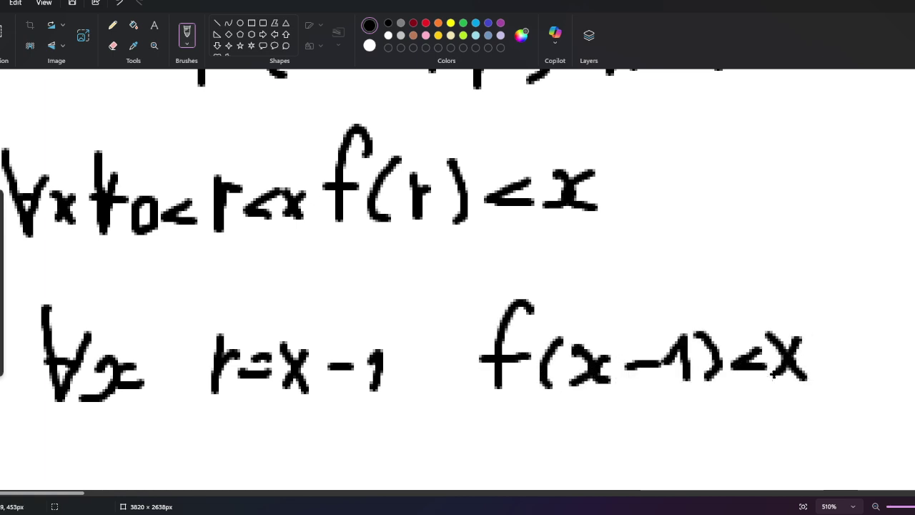
pyautogui.scroll(-3, 414, 330)
pyautogui.moveTo(571, 233)
pyautogui.mouseDown()
pyautogui.moveTo(550, 302)
pyautogui.moveTo(578, 274)
pyautogui.mouseUp()
pyautogui.moveTo(619, 246); pyautogui.dragTo(626, 300)
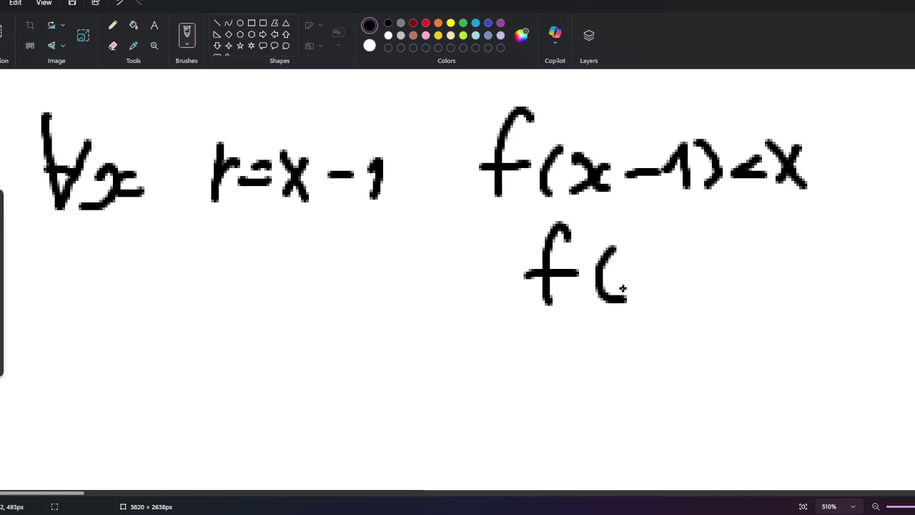
pyautogui.scroll(2, 623, 377)
# - Handwrite f(x) < x below the bottom line
pyautogui.moveTo(638, 388)
pyautogui.mouseDown()
pyautogui.moveTo(646, 397)
pyautogui.moveTo(631, 413)
pyautogui.mouseUp()
pyautogui.moveTo(674, 377); pyautogui.dragTo(685, 414)
pyautogui.moveTo(697, 359); pyautogui.dragTo(701, 451)
pyautogui.moveTo(778, 382)
pyautogui.mouseDown()
pyautogui.moveTo(799, 405)
pyautogui.moveTo(839, 407)
pyautogui.mouseUp()
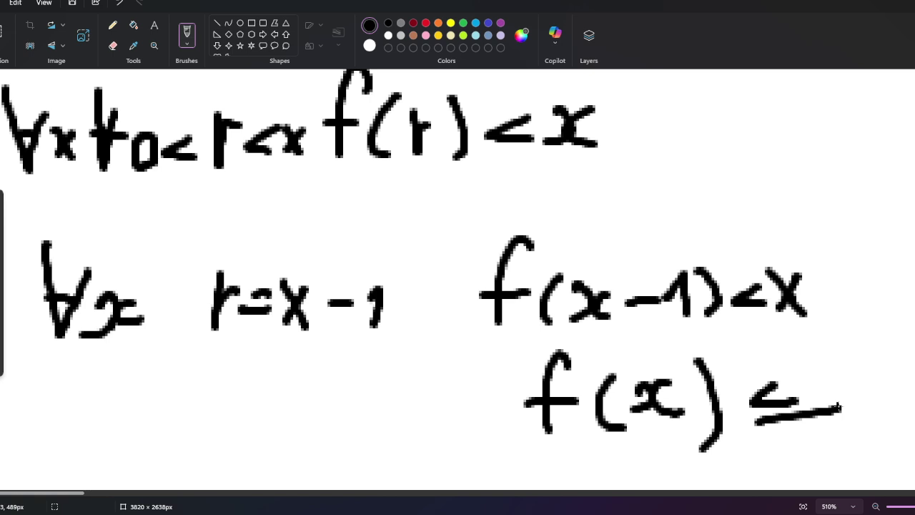
pyautogui.moveTo(846, 367); pyautogui.dragTo(894, 422)
pyautogui.moveTo(892, 373); pyautogui.dragTo(859, 426)
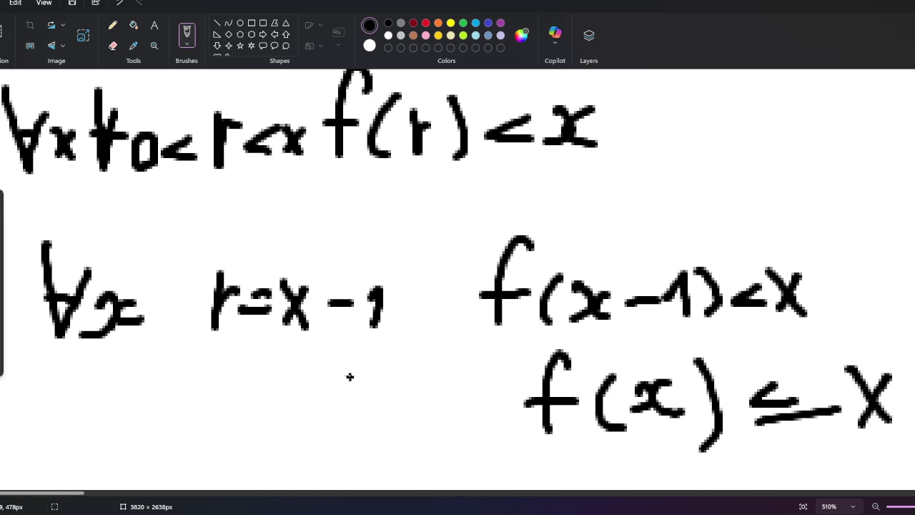
# - Redo the ending as f(x) ≤ x, trying an underline of the result and undoing it
pyautogui.hotkey('ctrl', 'z')
pyautogui.hotkey('ctrl', 'z')
pyautogui.hotkey('ctrl', 'z')
pyautogui.moveTo(833, 378); pyautogui.dragTo(834, 422)
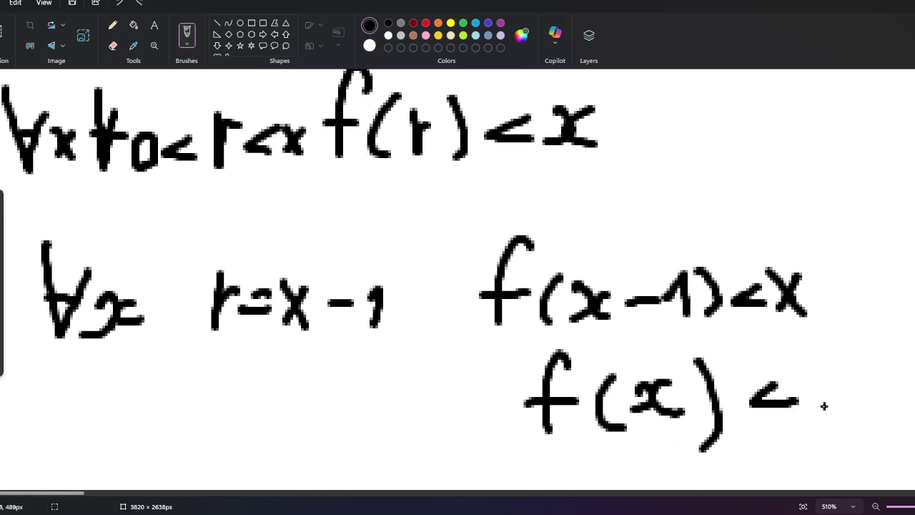
pyautogui.hotkey('ctrl', 'z')
pyautogui.moveTo(762, 426); pyautogui.dragTo(809, 420)
pyautogui.moveTo(841, 379); pyautogui.dragTo(874, 431)
pyautogui.moveTo(870, 379); pyautogui.dragTo(831, 434)
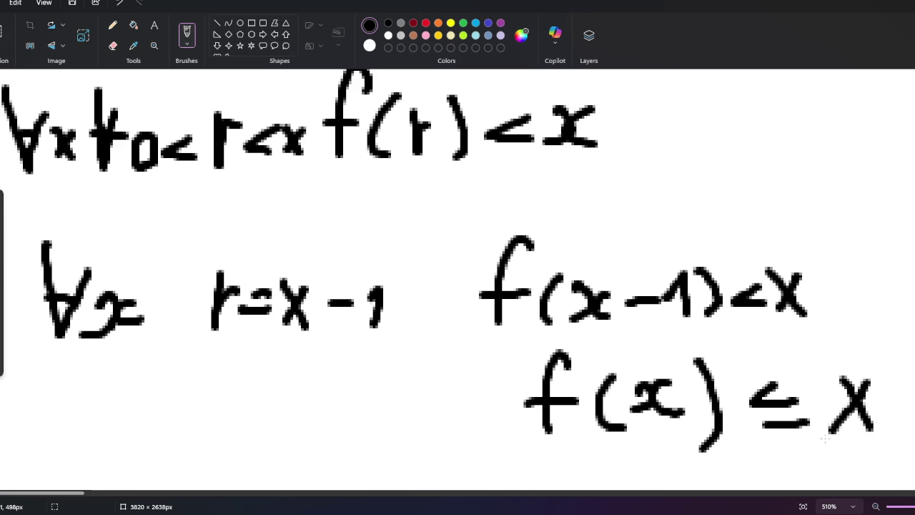
pyautogui.scroll(-3, 831, 429)
pyautogui.moveTo(305, 357); pyautogui.dragTo(573, 357)
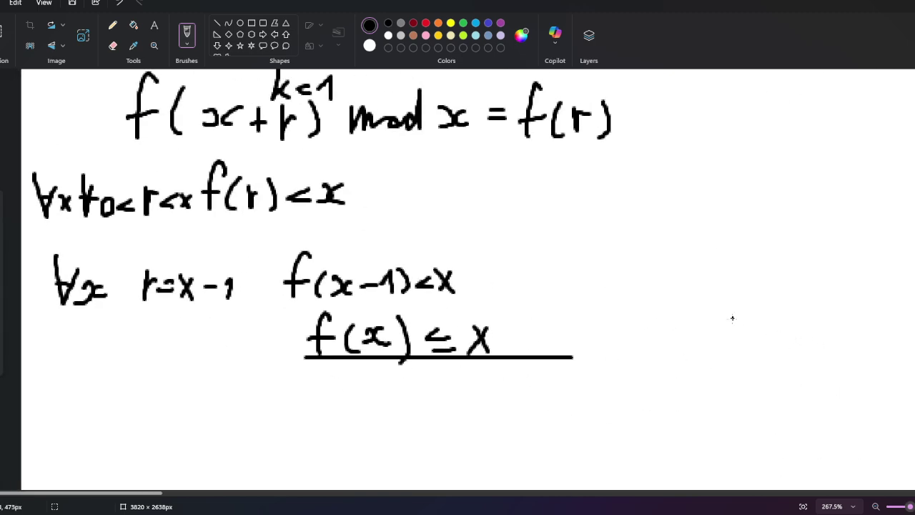
pyautogui.hotkey('ctrl', 'z')
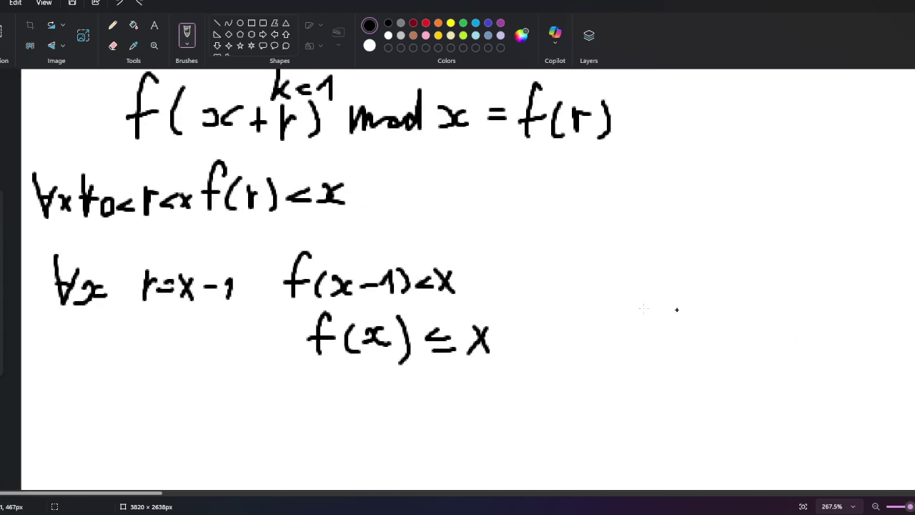
# - Handwrite k=1 beside the typed problem and f(x+1) below it, undoing a stray 1
pyautogui.scroll(-2, 677, 310)
pyautogui.scroll(5, 384, 322)
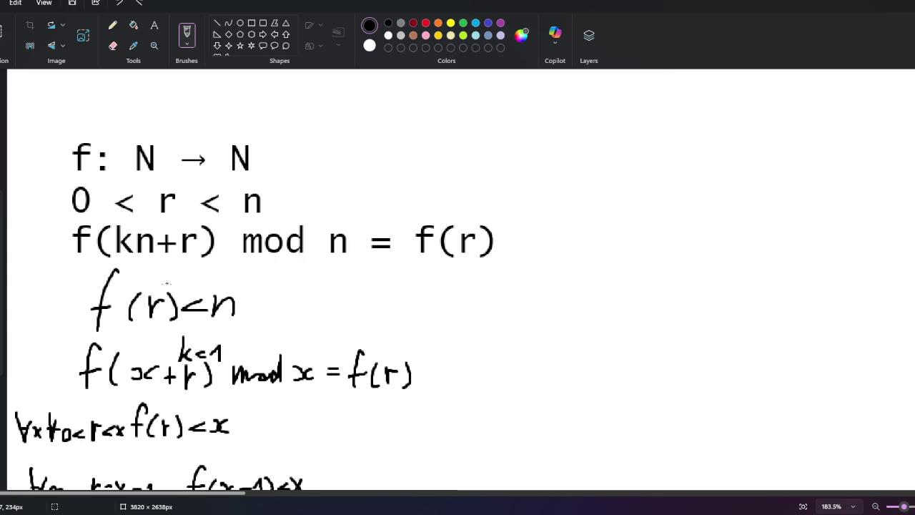
pyautogui.scroll(3, 495, 259)
pyautogui.moveTo(583, 229)
pyautogui.mouseDown()
pyautogui.moveTo(583, 261)
pyautogui.moveTo(598, 245)
pyautogui.moveTo(624, 263)
pyautogui.mouseUp()
pyautogui.moveTo(629, 254)
pyautogui.mouseDown()
pyautogui.moveTo(643, 246)
pyautogui.moveTo(643, 273)
pyautogui.mouseUp()
pyautogui.scroll(-2, 647, 272)
pyautogui.scroll(2, 264, 291)
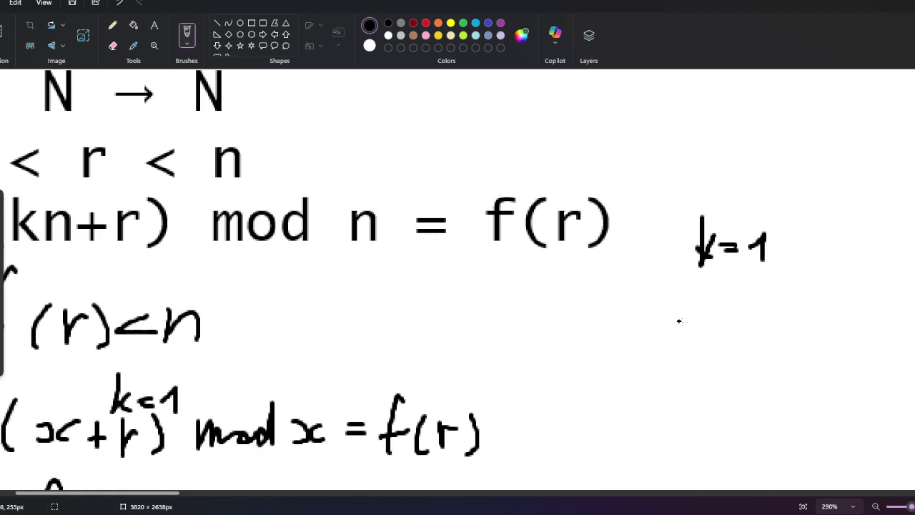
pyautogui.moveTo(712, 289)
pyautogui.mouseDown()
pyautogui.moveTo(701, 336)
pyautogui.moveTo(714, 317)
pyautogui.mouseUp()
pyautogui.moveTo(730, 299)
pyautogui.mouseDown()
pyautogui.moveTo(722, 329)
pyautogui.moveTo(748, 323)
pyautogui.mouseUp()
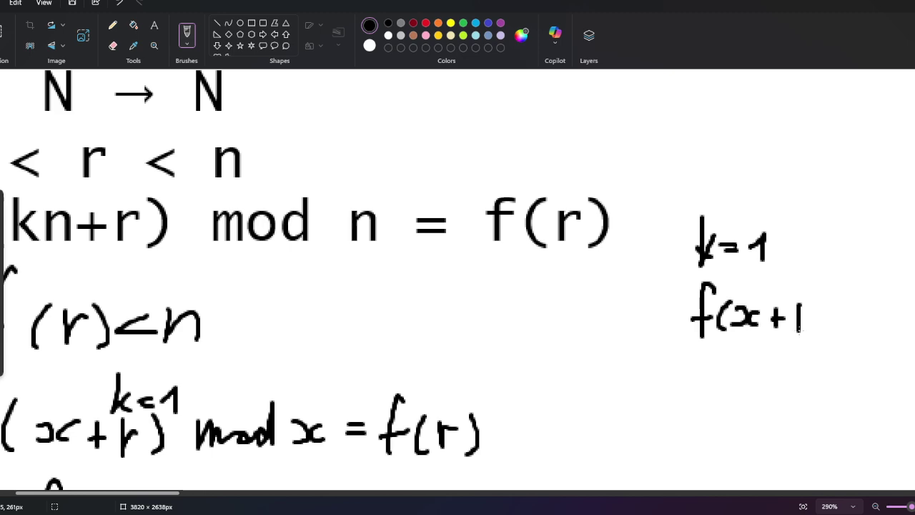
pyautogui.hotkey('ctrl', 'z')
pyautogui.moveTo(812, 290); pyautogui.dragTo(816, 329)
# - Continue the line as f(x+1)=t·x+f(1)
pyautogui.scroll(-2, 605, 328)
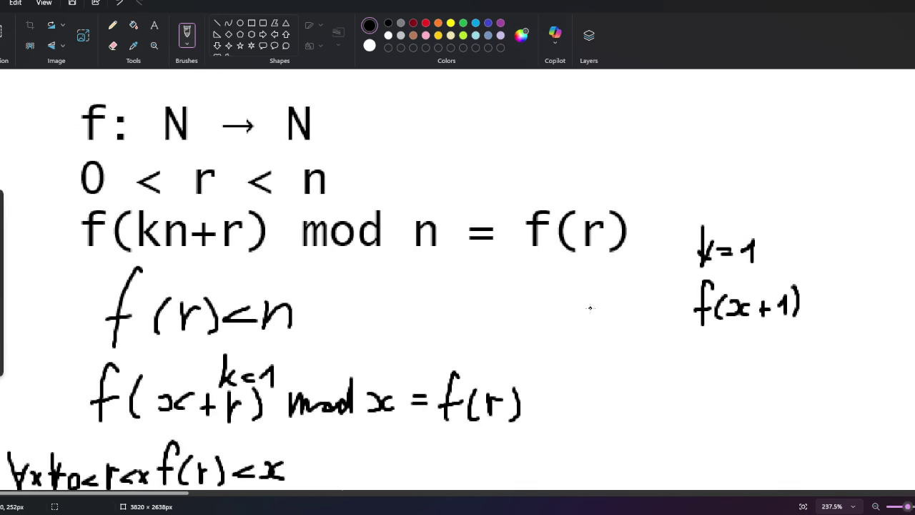
pyautogui.scroll(-1, 828, 301)
pyautogui.scroll(4, 597, 301)
pyautogui.moveTo(538, 266)
pyautogui.mouseDown()
pyautogui.moveTo(520, 330)
pyautogui.moveTo(537, 334)
pyautogui.mouseUp()
pyautogui.moveTo(509, 303); pyautogui.dragTo(522, 303)
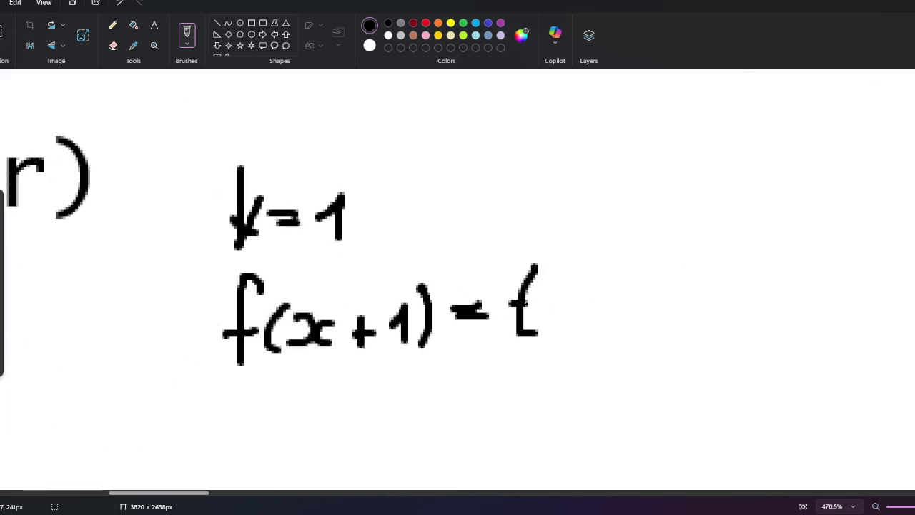
pyautogui.click(557, 313)
pyautogui.moveTo(587, 303); pyautogui.dragTo(571, 329)
pyautogui.moveTo(615, 298)
pyautogui.mouseDown()
pyautogui.moveTo(609, 306)
pyautogui.moveTo(623, 330)
pyautogui.mouseUp()
pyautogui.moveTo(674, 291); pyautogui.dragTo(665, 337)
pyautogui.moveTo(644, 318); pyautogui.dragTo(700, 315)
pyautogui.moveTo(744, 288)
pyautogui.mouseDown()
pyautogui.moveTo(724, 266)
pyautogui.moveTo(715, 337)
pyautogui.mouseUp()
pyautogui.moveTo(705, 315)
pyautogui.mouseDown()
pyautogui.moveTo(742, 304)
pyautogui.moveTo(756, 337)
pyautogui.mouseUp()
pyautogui.moveTo(774, 305); pyautogui.dragTo(794, 337)
pyautogui.moveTo(803, 290); pyautogui.dragTo(804, 350)
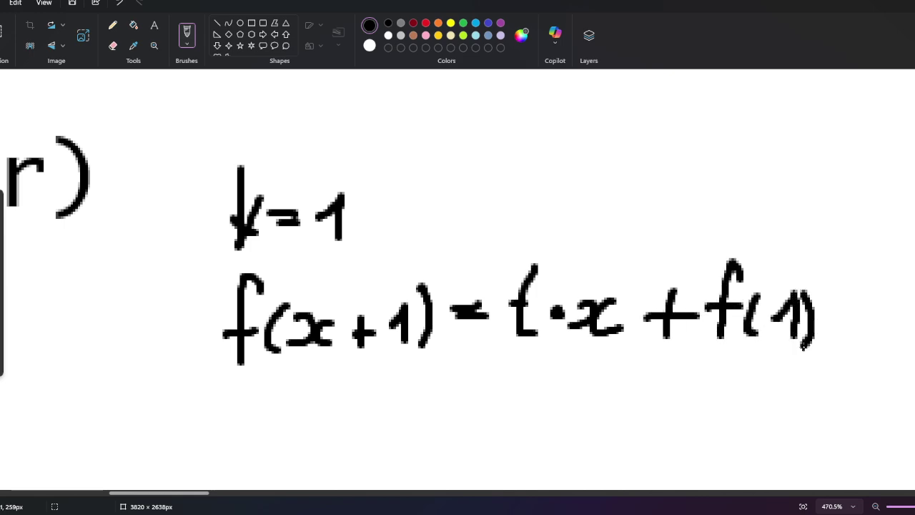
# - Underline the f: N → N line, undoing a stray underline under f(x) ≤ x
pyautogui.scroll(-5, 794, 315)
pyautogui.scroll(-1, 364, 267)
pyautogui.moveTo(70, 165); pyautogui.dragTo(261, 165)
pyautogui.scroll(-5, 346, 249)
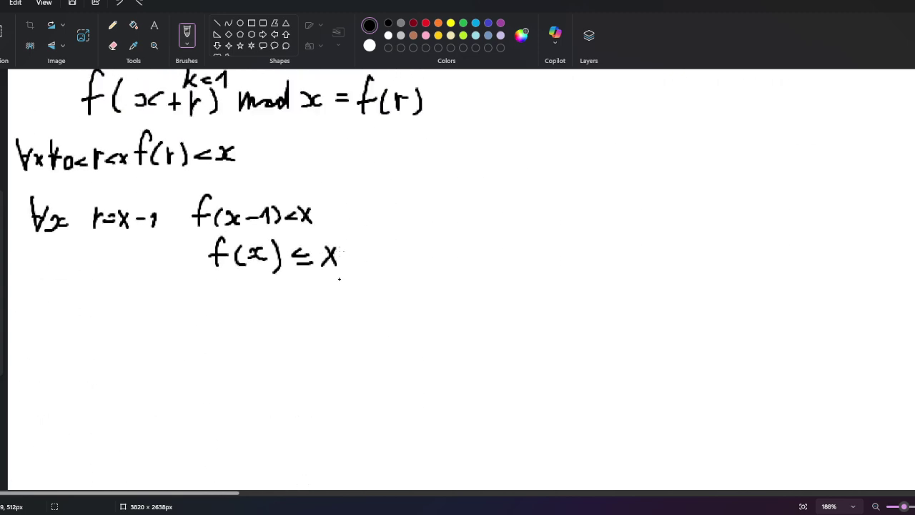
pyautogui.scroll(3, 225, 400)
pyautogui.moveTo(216, 327); pyautogui.dragTo(433, 322)
pyautogui.hotkey('ctrl', 'z')
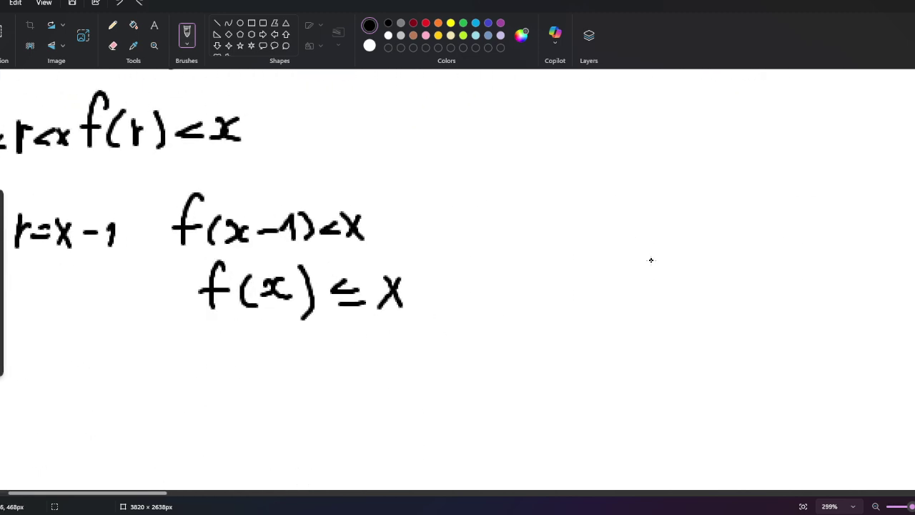
pyautogui.scroll(3, 229, 394)
# - Write f(1)=1 below f(x) ≤ x, removing the accidental underline beneath it
pyautogui.moveTo(265, 361); pyautogui.dragTo(230, 442)
pyautogui.moveTo(206, 414); pyautogui.dragTo(262, 408)
pyautogui.moveTo(292, 376); pyautogui.dragTo(271, 430)
pyautogui.moveTo(306, 394); pyautogui.dragTo(327, 431)
pyautogui.moveTo(333, 372); pyautogui.dragTo(348, 429)
pyautogui.moveTo(375, 384); pyautogui.dragTo(399, 391)
pyautogui.moveTo(358, 411)
pyautogui.mouseDown()
pyautogui.moveTo(403, 406)
pyautogui.moveTo(442, 440)
pyautogui.mouseUp()
pyautogui.moveTo(317, 444); pyautogui.dragTo(578, 444)
pyautogui.hotkey('ctrl', 'z')
pyautogui.scroll(-5, 229, 444)
pyautogui.scroll(3, 458, 286)
pyautogui.scroll(2, 879, 180)
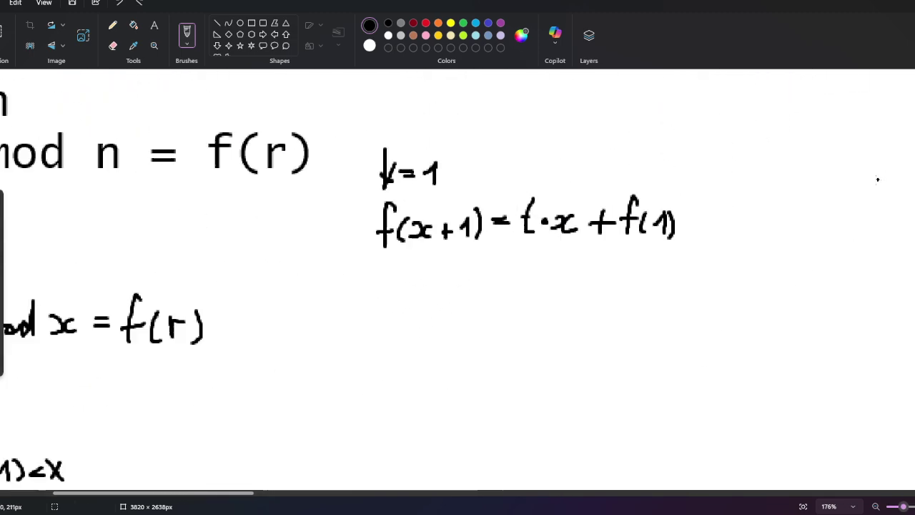
pyautogui.scroll(5, 766, 201)
# - Append =tx+1 so the line reads f(x+1)=t·x+f(1)=tx+1
pyautogui.moveTo(565, 255)
pyautogui.mouseDown()
pyautogui.moveTo(614, 254)
pyautogui.moveTo(632, 270)
pyautogui.mouseUp()
pyautogui.moveTo(667, 210)
pyautogui.mouseDown()
pyautogui.moveTo(659, 282)
pyautogui.moveTo(671, 284)
pyautogui.mouseUp()
pyautogui.moveTo(626, 246)
pyautogui.mouseDown()
pyautogui.moveTo(652, 246)
pyautogui.moveTo(681, 275)
pyautogui.mouseUp()
pyautogui.moveTo(715, 254)
pyautogui.mouseDown()
pyautogui.moveTo(707, 259)
pyautogui.moveTo(720, 273)
pyautogui.mouseUp()
pyautogui.moveTo(735, 245); pyautogui.dragTo(737, 281)
pyautogui.moveTo(721, 261)
pyautogui.mouseDown()
pyautogui.moveTo(757, 259)
pyautogui.moveTo(768, 278)
pyautogui.mouseUp()
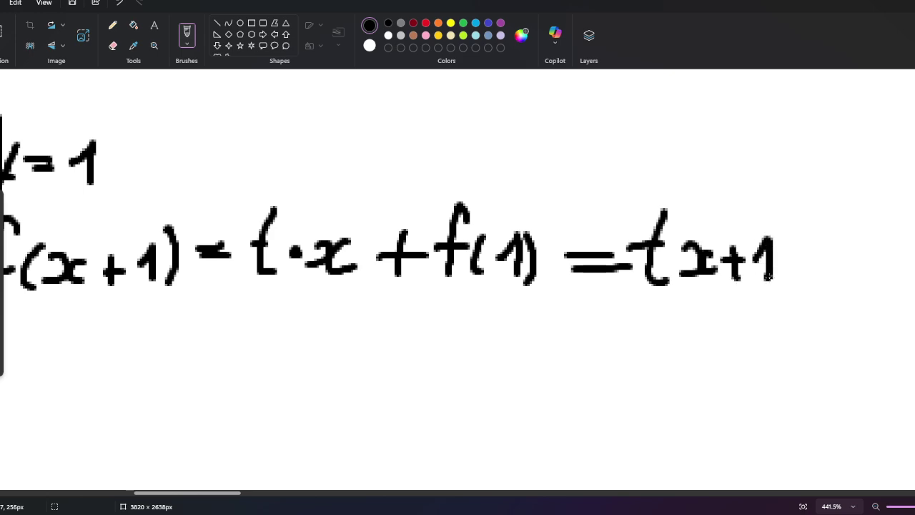
# - Write the inequality tx+1 ≤ x+1 below the f(x+1) line
pyautogui.scroll(-6, 769, 277)
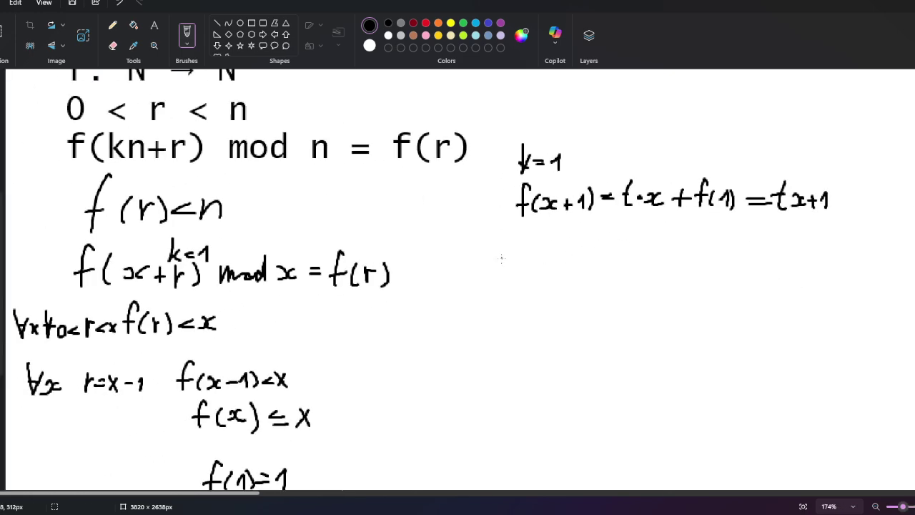
pyautogui.scroll(1, 502, 258)
pyautogui.scroll(3, 555, 286)
pyautogui.scroll(4, 407, 295)
pyautogui.moveTo(407, 294); pyautogui.dragTo(374, 380)
pyautogui.moveTo(361, 341)
pyautogui.mouseDown()
pyautogui.moveTo(409, 337)
pyautogui.moveTo(419, 378)
pyautogui.mouseUp()
pyautogui.moveTo(476, 340); pyautogui.dragTo(480, 372)
pyautogui.moveTo(512, 331); pyautogui.dragTo(512, 374)
pyautogui.moveTo(509, 355)
pyautogui.mouseDown()
pyautogui.moveTo(500, 357)
pyautogui.moveTo(525, 355)
pyautogui.mouseUp()
pyautogui.moveTo(536, 354); pyautogui.dragTo(565, 376)
pyautogui.moveTo(642, 334)
pyautogui.mouseDown()
pyautogui.moveTo(617, 351)
pyautogui.moveTo(655, 367)
pyautogui.mouseUp()
pyautogui.moveTo(615, 374); pyautogui.dragTo(663, 373)
pyautogui.moveTo(683, 335); pyautogui.dragTo(718, 375)
pyautogui.moveTo(716, 338); pyautogui.dragTo(688, 382)
pyautogui.moveTo(756, 326); pyautogui.dragTo(753, 369)
pyautogui.moveTo(735, 353)
pyautogui.mouseDown()
pyautogui.moveTo(770, 349)
pyautogui.moveTo(794, 382)
pyautogui.mouseUp()
# - Write tx ≤ x beneath tx+1 ≤ x+1
pyautogui.scroll(-2, 183, 343)
pyautogui.scroll(-2, 182, 343)
pyautogui.scroll(2, 369, 286)
pyautogui.moveTo(322, 290)
pyautogui.mouseDown()
pyautogui.moveTo(309, 362)
pyautogui.moveTo(324, 359)
pyautogui.mouseUp()
pyautogui.moveTo(283, 330)
pyautogui.mouseDown()
pyautogui.moveTo(333, 326)
pyautogui.moveTo(342, 351)
pyautogui.mouseUp()
pyautogui.moveTo(382, 314); pyautogui.dragTo(398, 337)
pyautogui.moveTo(449, 314); pyautogui.dragTo(455, 331)
pyautogui.moveTo(414, 349); pyautogui.dragTo(451, 349)
pyautogui.moveTo(474, 306); pyautogui.dragTo(509, 346)
pyautogui.moveTo(505, 298); pyautogui.dragTo(466, 358)
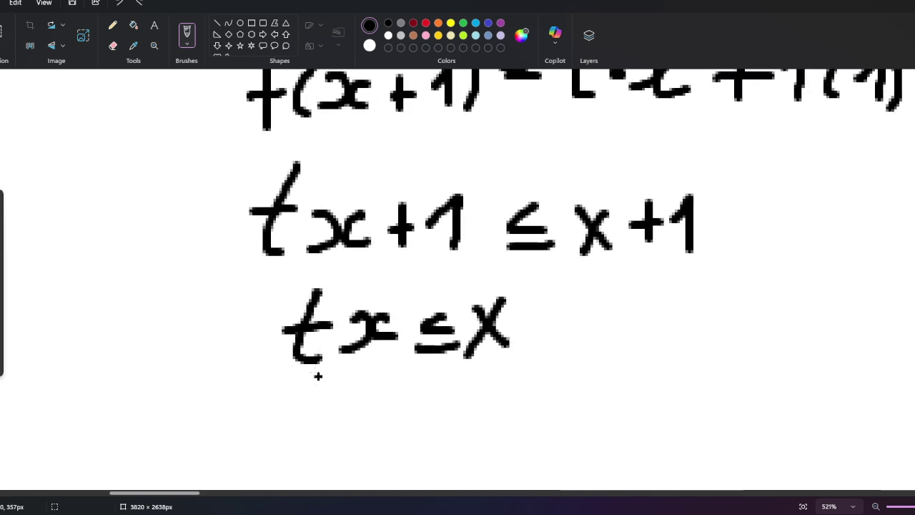
# - Write t ≤ 1 below tx ≤ x, undoing the underline beneath it
pyautogui.scroll(-2, 329, 379)
pyautogui.moveTo(310, 270)
pyautogui.mouseDown()
pyautogui.moveTo(294, 337)
pyautogui.moveTo(311, 345)
pyautogui.mouseUp()
pyautogui.moveTo(280, 319); pyautogui.dragTo(309, 317)
pyautogui.moveTo(395, 306)
pyautogui.mouseDown()
pyautogui.moveTo(402, 337)
pyautogui.moveTo(475, 284)
pyautogui.moveTo(472, 352)
pyautogui.mouseUp()
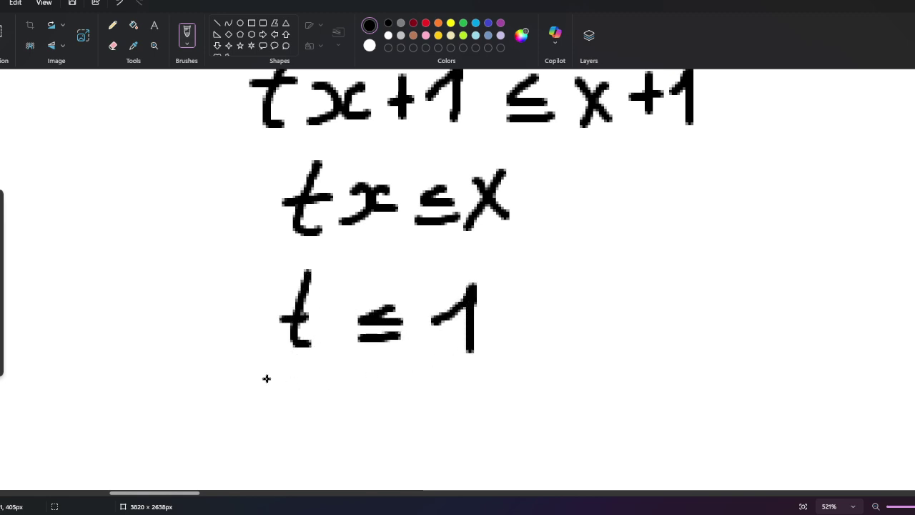
pyautogui.moveTo(264, 379); pyautogui.dragTo(474, 367)
pyautogui.scroll(-4, 389, 351)
pyautogui.hotkey('ctrl', 'z')
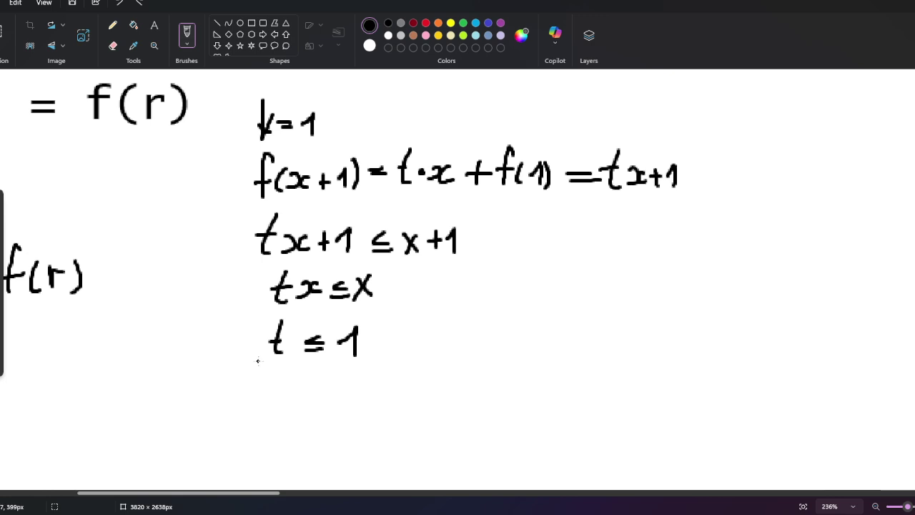
# - Write tx+1 ≥ 1 in a right-hand column beside tx+1 ≤ x+1
pyautogui.scroll(3, 586, 209)
pyautogui.moveTo(585, 204)
pyautogui.mouseDown()
pyautogui.moveTo(576, 285)
pyautogui.moveTo(583, 254)
pyautogui.moveTo(587, 276)
pyautogui.mouseUp()
pyautogui.moveTo(629, 252); pyautogui.dragTo(615, 276)
pyautogui.moveTo(658, 236); pyautogui.dragTo(656, 277)
pyautogui.moveTo(643, 259)
pyautogui.mouseDown()
pyautogui.moveTo(672, 258)
pyautogui.moveTo(693, 234)
pyautogui.moveTo(691, 286)
pyautogui.mouseUp()
pyautogui.moveTo(707, 239)
pyautogui.mouseDown()
pyautogui.moveTo(733, 251)
pyautogui.moveTo(703, 273)
pyautogui.moveTo(748, 277)
pyautogui.mouseUp()
pyautogui.moveTo(770, 260)
pyautogui.mouseDown()
pyautogui.moveTo(776, 255)
pyautogui.moveTo(785, 273)
pyautogui.mouseUp()
# - Write tx ≥ 0 under tx+1 ≥ 1 in the right column
pyautogui.scroll(-3, 785, 271)
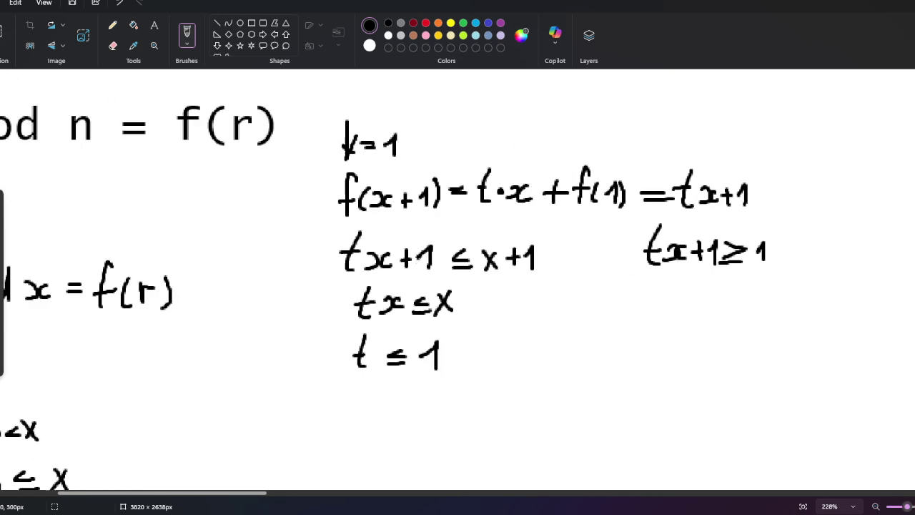
pyautogui.scroll(-2, 719, 246)
pyautogui.keyDown('ctrl'); pyautogui.scroll(6, 774, 246); pyautogui.keyUp('ctrl')
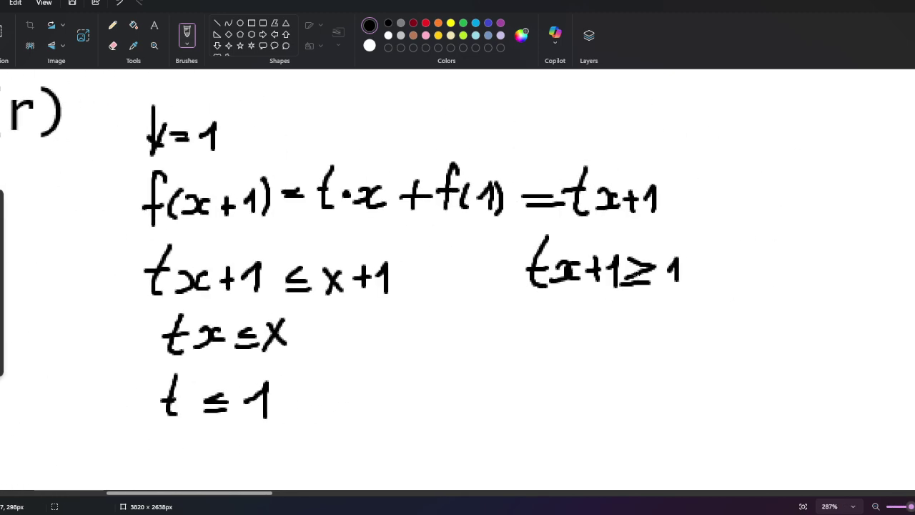
pyautogui.moveTo(486, 303)
pyautogui.mouseDown()
pyautogui.moveTo(478, 333)
pyautogui.moveTo(496, 378)
pyautogui.mouseUp()
pyautogui.moveTo(459, 354); pyautogui.dragTo(492, 349)
pyautogui.moveTo(514, 336); pyautogui.dragTo(548, 379)
pyautogui.moveTo(546, 345); pyautogui.dragTo(516, 382)
pyautogui.keyDown('ctrl'); pyautogui.scroll(-3, 600, 349); pyautogui.keyUp('ctrl')
pyautogui.keyDown('ctrl'); pyautogui.scroll(2, 588, 299); pyautogui.keyUp('ctrl')
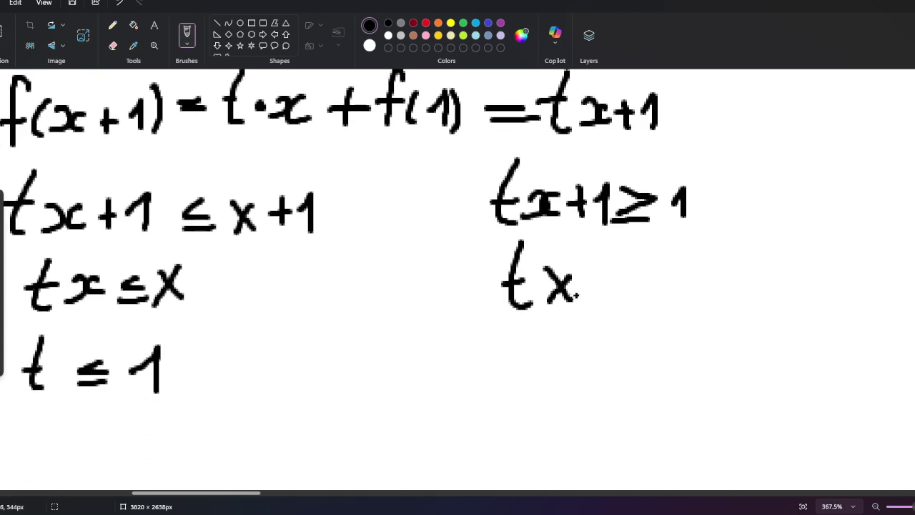
pyautogui.moveTo(587, 272)
pyautogui.mouseDown()
pyautogui.moveTo(597, 297)
pyautogui.moveTo(654, 306)
pyautogui.mouseUp()
pyautogui.keyDown('ctrl'); pyautogui.scroll(3, 507, 374); pyautogui.keyUp('ctrl')
pyautogui.moveTo(517, 345)
pyautogui.mouseDown()
pyautogui.moveTo(505, 398)
pyautogui.moveTo(531, 402)
pyautogui.mouseUp()
# - Write t ≥ 0 below tx ≥ 0, undoing a long stray underline
pyautogui.moveTo(499, 377)
pyautogui.mouseDown()
pyautogui.moveTo(481, 377)
pyautogui.moveTo(523, 377)
pyautogui.mouseUp()
pyautogui.moveTo(557, 355)
pyautogui.mouseDown()
pyautogui.moveTo(596, 377)
pyautogui.moveTo(571, 392)
pyautogui.mouseUp()
pyautogui.moveTo(553, 405)
pyautogui.mouseDown()
pyautogui.moveTo(610, 391)
pyautogui.moveTo(662, 361)
pyautogui.moveTo(655, 395)
pyautogui.mouseUp()
pyautogui.keyDown('ctrl'); pyautogui.scroll(-6, 756, 331); pyautogui.keyUp('ctrl')
pyautogui.moveTo(262, 391); pyautogui.dragTo(722, 387)
pyautogui.hotkey('ctrl', 'z')
# - Write the cases t=1 and t=0 under t ≤ 1, redrawing an overlong t crossbar
pyautogui.scroll(-1, 324, 404)
pyautogui.scroll(-3, 322, 387)
pyautogui.keyDown('ctrl'); pyautogui.scroll(2, 363, 278); pyautogui.keyUp('ctrl')
pyautogui.moveTo(333, 231)
pyautogui.mouseDown()
pyautogui.moveTo(308, 309)
pyautogui.moveTo(339, 279)
pyautogui.mouseUp()
pyautogui.moveTo(333, 279)
pyautogui.mouseDown()
pyautogui.moveTo(397, 286)
pyautogui.moveTo(401, 312)
pyautogui.mouseUp()
pyautogui.hotkey('ctrl', 'z')
pyautogui.hotkey('ctrl', 'z')
pyautogui.hotkey('ctrl', 'z')
pyautogui.moveTo(294, 275); pyautogui.dragTo(333, 274)
pyautogui.moveTo(364, 277)
pyautogui.mouseDown()
pyautogui.moveTo(388, 279)
pyautogui.moveTo(409, 312)
pyautogui.mouseUp()
pyautogui.moveTo(308, 339); pyautogui.dragTo(299, 394)
pyautogui.moveTo(260, 372); pyautogui.dragTo(306, 372)
pyautogui.moveTo(316, 371); pyautogui.dragTo(359, 364)
# - Start writing f(x+1)= next to the t=1 case
pyautogui.keyDown('ctrl'); pyautogui.scroll(-5, 364, 384); pyautogui.keyUp('ctrl')
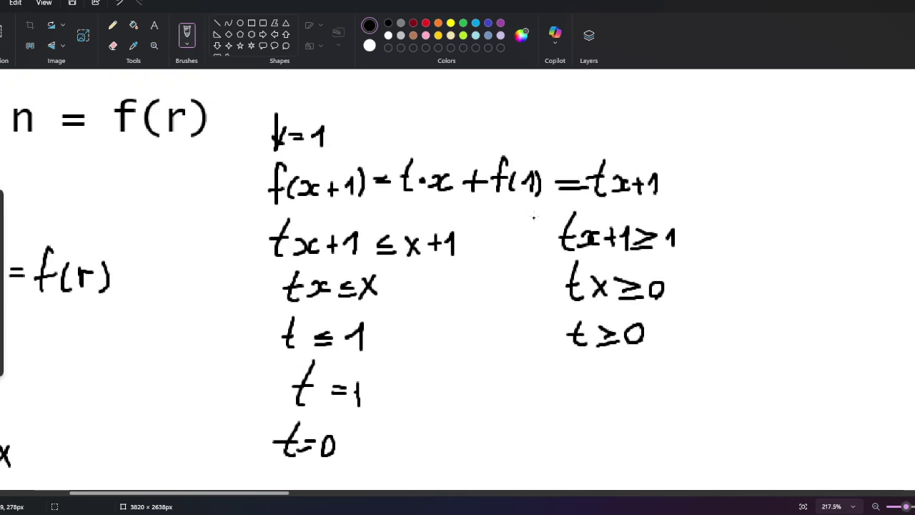
pyautogui.scroll(-2, 534, 218)
pyautogui.keyDown('ctrl'); pyautogui.scroll(3, 408, 317); pyautogui.keyUp('ctrl')
pyautogui.moveTo(481, 318)
pyautogui.mouseDown()
pyautogui.moveTo(450, 371)
pyautogui.moveTo(447, 347)
pyautogui.mouseUp()
pyautogui.moveTo(490, 330)
pyautogui.mouseDown()
pyautogui.moveTo(481, 361)
pyautogui.moveTo(493, 359)
pyautogui.mouseUp()
pyautogui.moveTo(531, 336)
pyautogui.mouseDown()
pyautogui.moveTo(534, 356)
pyautogui.moveTo(571, 345)
pyautogui.mouseUp()
pyautogui.moveTo(564, 340); pyautogui.dragTo(578, 358)
pyautogui.moveTo(596, 322); pyautogui.dragTo(609, 346)
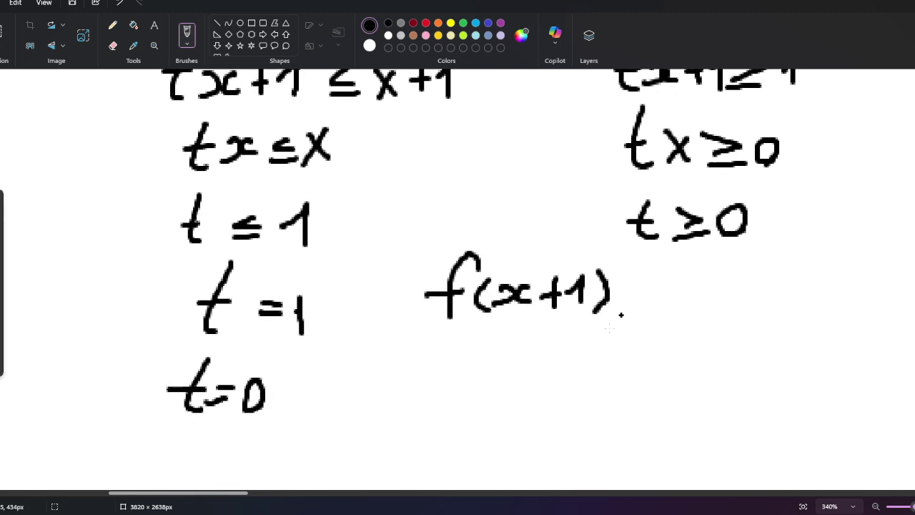
pyautogui.scroll(-1, 615, 307)
pyautogui.moveTo(625, 279)
pyautogui.mouseDown()
pyautogui.moveTo(648, 279)
pyautogui.moveTo(669, 313)
pyautogui.mouseUp()
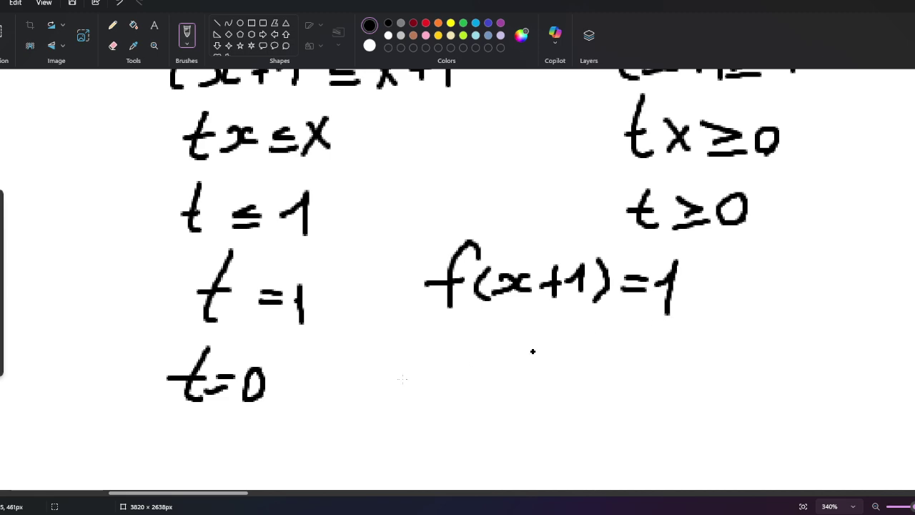
# - Finish the right column as f(x+1)=x+1, undoing the misdrawn +1 and redrawing the 1
pyautogui.moveTo(451, 331); pyautogui.dragTo(432, 392)
pyautogui.moveTo(412, 366); pyautogui.dragTo(450, 363)
pyautogui.moveTo(473, 350)
pyautogui.mouseDown()
pyautogui.moveTo(466, 391)
pyautogui.moveTo(524, 371)
pyautogui.mouseUp()
pyautogui.moveTo(537, 367); pyautogui.dragTo(548, 389)
pyautogui.moveTo(558, 351); pyautogui.dragTo(568, 388)
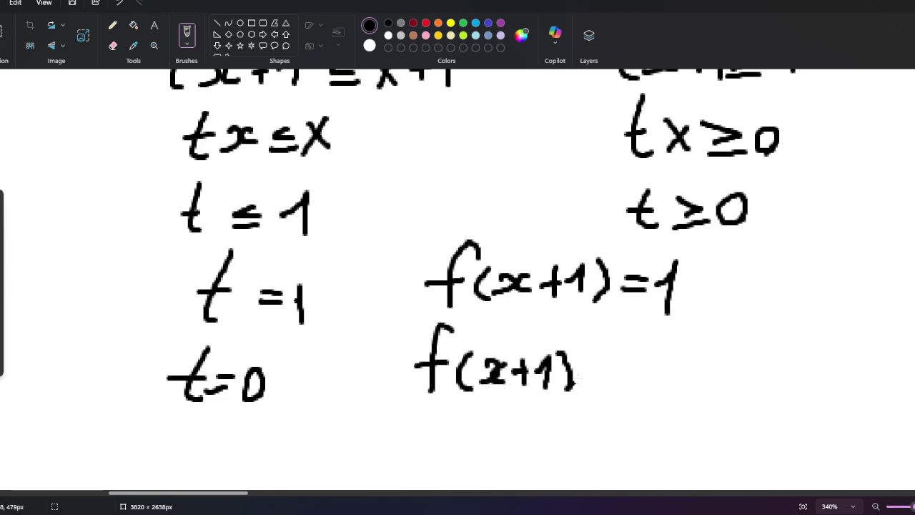
pyautogui.scroll(5, 609, 377)
pyautogui.scroll(-5, 609, 377)
pyautogui.moveTo(609, 364); pyautogui.dragTo(632, 391)
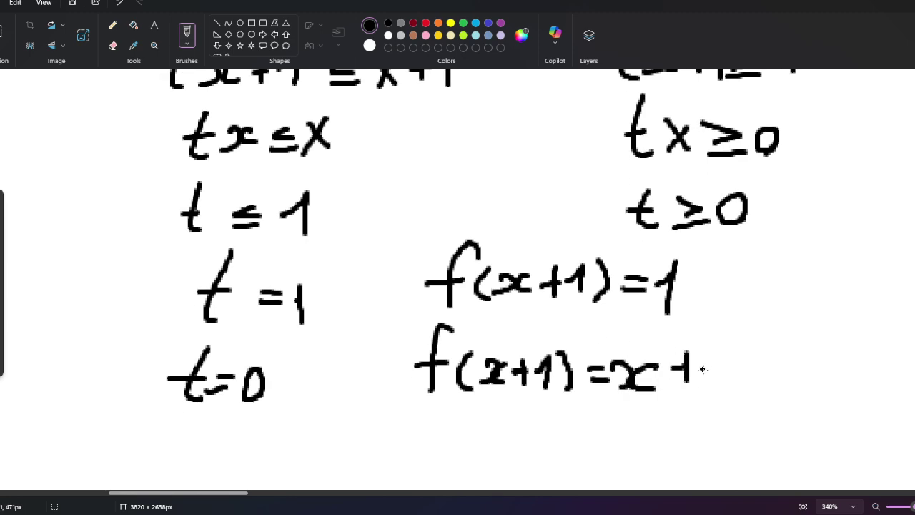
pyautogui.hotkey('ctrl', 'z')
pyautogui.hotkey('ctrl', 'z')
pyautogui.moveTo(715, 366); pyautogui.dragTo(727, 387)
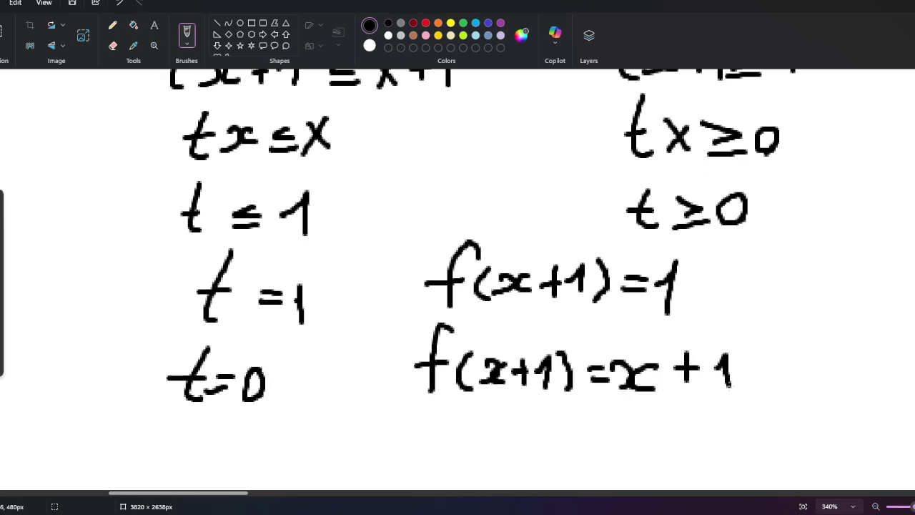
# - Handwrite the first candidate f(x)=x below t=0
pyautogui.scroll(-3, 315, 299)
pyautogui.scroll(-1, 226, 250)
pyautogui.scroll(3, 103, 267)
pyautogui.moveTo(216, 308)
pyautogui.mouseDown()
pyautogui.moveTo(209, 284)
pyautogui.moveTo(184, 365)
pyautogui.mouseUp()
pyautogui.moveTo(159, 342)
pyautogui.mouseDown()
pyautogui.moveTo(199, 339)
pyautogui.moveTo(226, 361)
pyautogui.mouseUp()
pyautogui.moveTo(240, 333)
pyautogui.mouseDown()
pyautogui.moveTo(252, 332)
pyautogui.moveTo(243, 358)
pyautogui.mouseUp()
pyautogui.moveTo(272, 335)
pyautogui.mouseDown()
pyautogui.moveTo(259, 351)
pyautogui.moveTo(278, 355)
pyautogui.mouseUp()
pyautogui.moveTo(289, 330)
pyautogui.mouseDown()
pyautogui.moveTo(288, 362)
pyautogui.moveTo(339, 350)
pyautogui.mouseUp()
pyautogui.moveTo(347, 331); pyautogui.dragTo(352, 356)
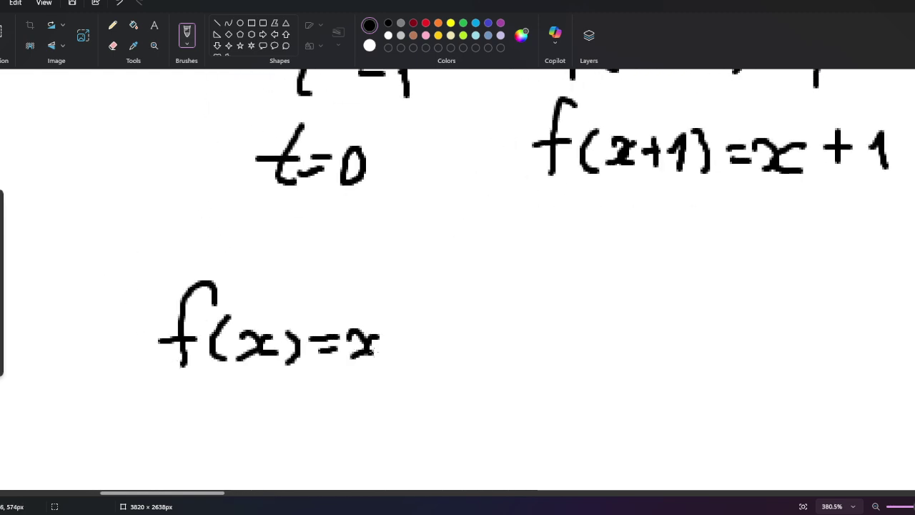
# - Handwrite the second candidate f(x)=1 on the line below f(x)=x
pyautogui.moveTo(203, 388); pyautogui.dragTo(184, 429)
pyautogui.moveTo(226, 392); pyautogui.dragTo(223, 427)
pyautogui.moveTo(245, 404)
pyautogui.mouseDown()
pyautogui.moveTo(264, 403)
pyautogui.moveTo(238, 423)
pyautogui.mouseUp()
pyautogui.moveTo(280, 399)
pyautogui.mouseDown()
pyautogui.moveTo(284, 423)
pyautogui.moveTo(303, 420)
pyautogui.moveTo(293, 435)
pyautogui.mouseUp()
pyautogui.moveTo(323, 406)
pyautogui.mouseDown()
pyautogui.moveTo(346, 405)
pyautogui.moveTo(380, 437)
pyautogui.mouseUp()
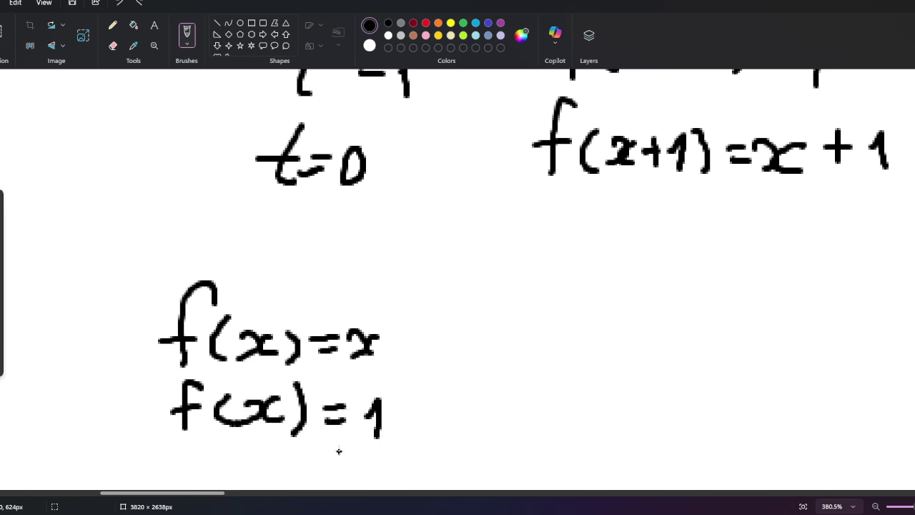
pyautogui.keyDown('ctrl'); pyautogui.scroll(-3, 339, 451); pyautogui.keyUp('ctrl')
pyautogui.scroll(-2, 227, 356)
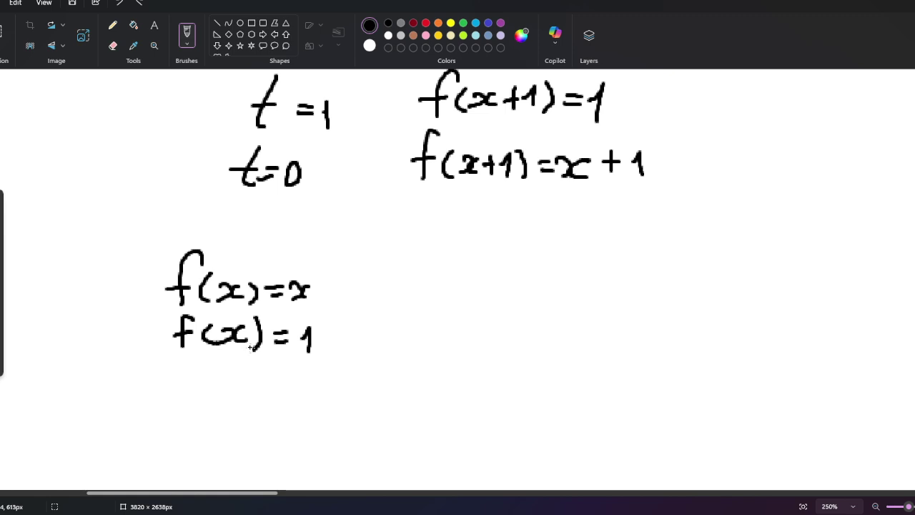
pyautogui.hscroll(5, 561, 318)
pyautogui.keyDown('ctrl'); pyautogui.scroll(-3, 537, 272); pyautogui.keyUp('ctrl')
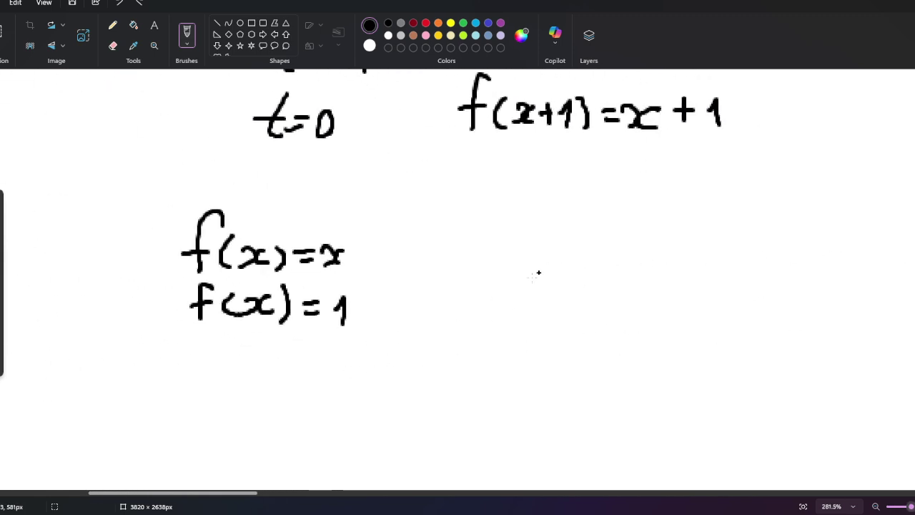
pyautogui.keyDown('ctrl'); pyautogui.scroll(2, 251, 339); pyautogui.keyUp('ctrl')
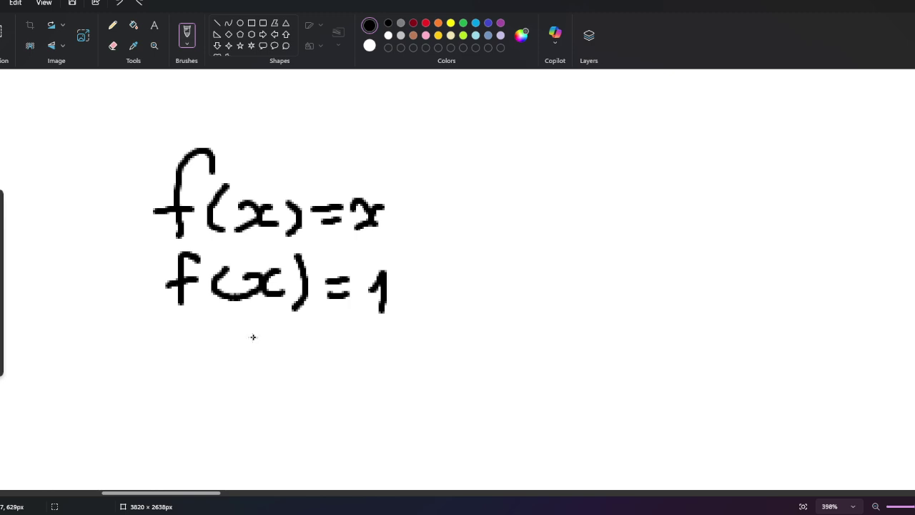
pyautogui.scroll(-2, 164, 327)
# - Handwrite f(r)=1, r≠1 below the candidates
pyautogui.keyDown('ctrl'); pyautogui.scroll(2, 163, 327); pyautogui.keyUp('ctrl')
pyautogui.moveTo(251, 300); pyautogui.dragTo(204, 404)
pyautogui.moveTo(173, 367); pyautogui.dragTo(228, 363)
pyautogui.moveTo(289, 327); pyautogui.dragTo(261, 383)
pyautogui.moveTo(323, 322)
pyautogui.mouseDown()
pyautogui.moveTo(316, 380)
pyautogui.moveTo(355, 333)
pyautogui.moveTo(359, 386)
pyautogui.mouseUp()
pyautogui.moveTo(414, 349); pyautogui.dragTo(452, 341)
pyautogui.moveTo(405, 365)
pyautogui.mouseDown()
pyautogui.moveTo(465, 348)
pyautogui.moveTo(492, 385)
pyautogui.moveTo(488, 432)
pyautogui.mouseUp()
pyautogui.moveTo(635, 322); pyautogui.dragTo(725, 330)
pyautogui.moveTo(685, 352); pyautogui.dragTo(720, 346)
pyautogui.moveTo(728, 319); pyautogui.dragTo(685, 377)
pyautogui.moveTo(740, 343)
pyautogui.mouseDown()
pyautogui.moveTo(759, 315)
pyautogui.moveTo(756, 369)
pyautogui.mouseUp()
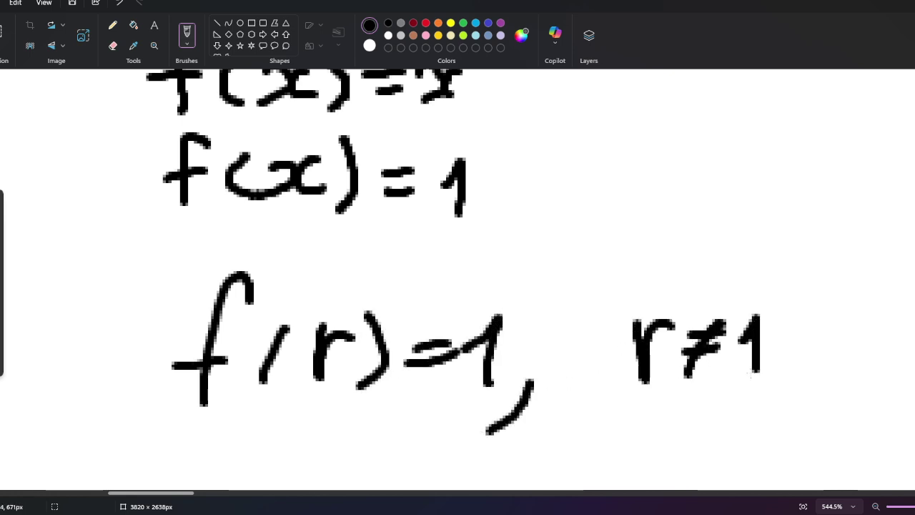
pyautogui.scroll(-3, 54, 393)
pyautogui.scroll(3, 521, 352)
# - Add the implication arrow and f(x+r) after r≠1, redrawing a misdrawn parenthesis
pyautogui.moveTo(510, 354)
pyautogui.mouseDown()
pyautogui.moveTo(565, 355)
pyautogui.moveTo(583, 381)
pyautogui.mouseUp()
pyautogui.moveTo(718, 297); pyautogui.dragTo(688, 382)
pyautogui.moveTo(661, 352); pyautogui.dragTo(712, 340)
pyautogui.moveTo(738, 315); pyautogui.dragTo(708, 378)
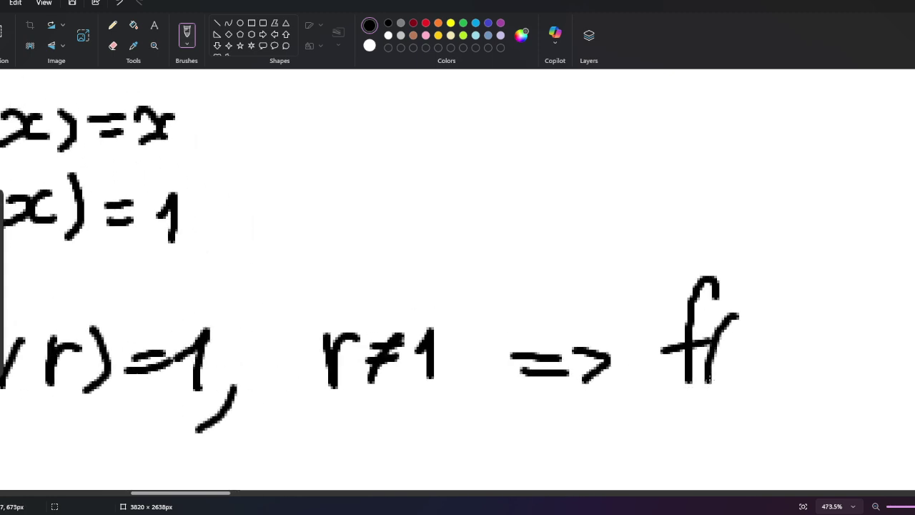
pyautogui.hotkey('ctrl', 'z')
pyautogui.moveTo(741, 311); pyautogui.dragTo(745, 370)
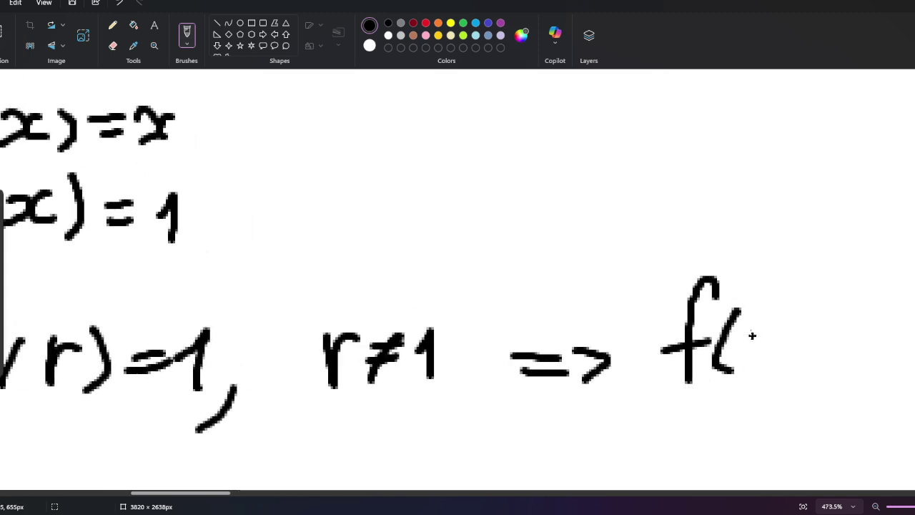
pyautogui.moveTo(750, 331); pyautogui.dragTo(756, 366)
pyautogui.moveTo(799, 329); pyautogui.dragTo(804, 362)
pyautogui.moveTo(829, 331); pyautogui.dragTo(832, 362)
pyautogui.moveTo(812, 343)
pyautogui.mouseDown()
pyautogui.moveTo(877, 327)
pyautogui.moveTo(885, 365)
pyautogui.mouseUp()
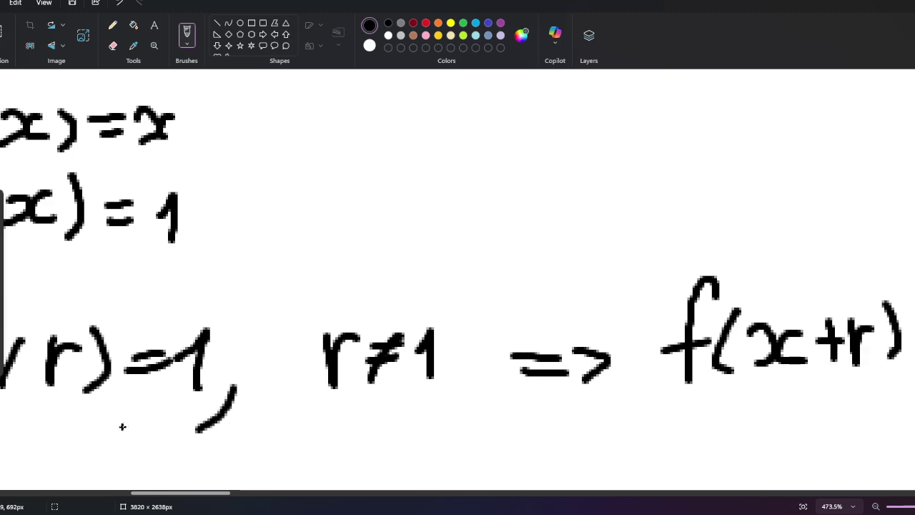
pyautogui.scroll(-3, 122, 427)
pyautogui.scroll(2, 613, 344)
# - Complete the implication's right side as =tx+1
pyautogui.moveTo(599, 361); pyautogui.dragTo(653, 360)
pyautogui.moveTo(599, 378); pyautogui.dragTo(644, 377)
pyautogui.moveTo(698, 330); pyautogui.dragTo(705, 396)
pyautogui.moveTo(662, 367)
pyautogui.mouseDown()
pyautogui.moveTo(742, 362)
pyautogui.moveTo(809, 375)
pyautogui.mouseUp()
pyautogui.scroll(-2, 483, 365)
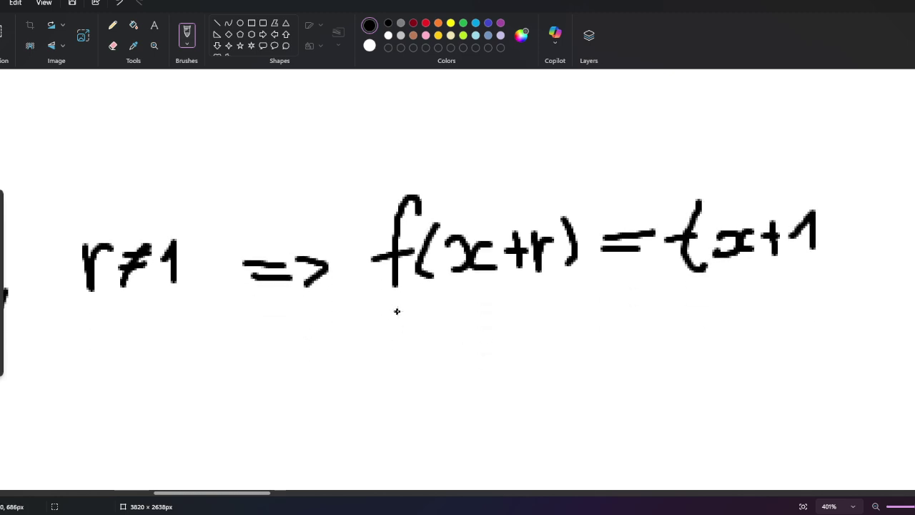
pyautogui.scroll(1, 470, 311)
# - Start the line beneath with f(x+r)=
pyautogui.moveTo(474, 311); pyautogui.dragTo(446, 413)
pyautogui.moveTo(423, 372); pyautogui.dragTo(468, 364)
pyautogui.moveTo(513, 329); pyautogui.dragTo(520, 402)
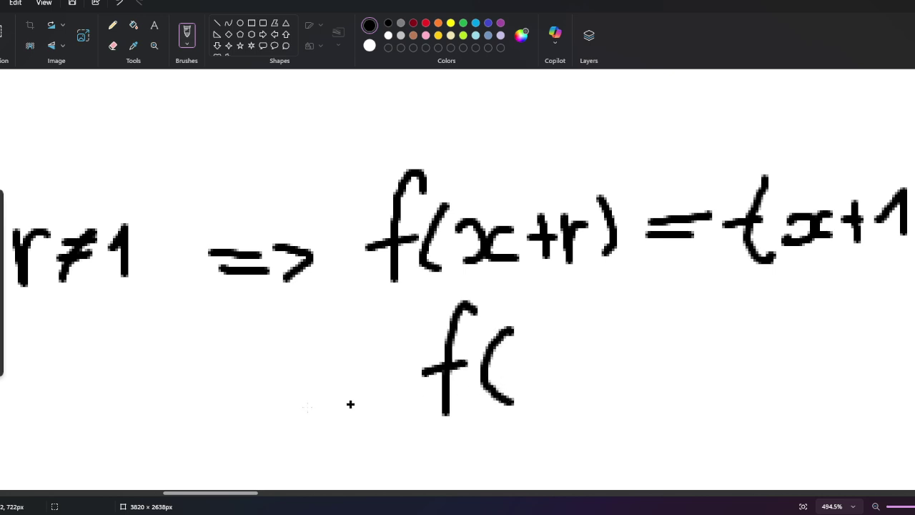
pyautogui.hscroll(2, 321, 376)
pyautogui.moveTo(436, 356); pyautogui.dragTo(438, 385)
pyautogui.moveTo(498, 354)
pyautogui.mouseDown()
pyautogui.moveTo(503, 375)
pyautogui.moveTo(527, 386)
pyautogui.mouseUp()
pyautogui.moveTo(506, 369); pyautogui.dragTo(546, 366)
pyautogui.moveTo(556, 347)
pyautogui.mouseDown()
pyautogui.moveTo(557, 402)
pyautogui.moveTo(578, 359)
pyautogui.mouseUp()
pyautogui.moveTo(588, 334); pyautogui.dragTo(581, 404)
pyautogui.moveTo(629, 366); pyautogui.dragTo(656, 363)
pyautogui.moveTo(628, 378); pyautogui.dragTo(659, 376)
pyautogui.scroll(-4, 692, 303)
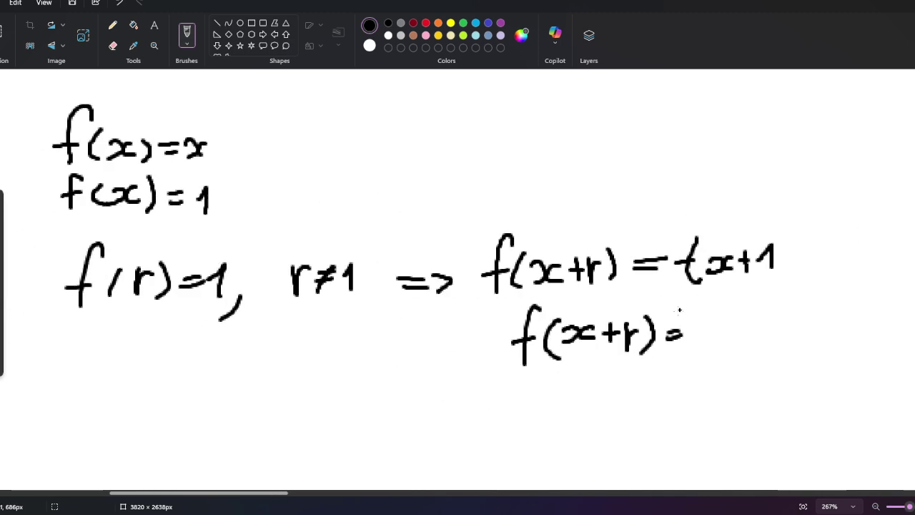
pyautogui.scroll(4, 724, 322)
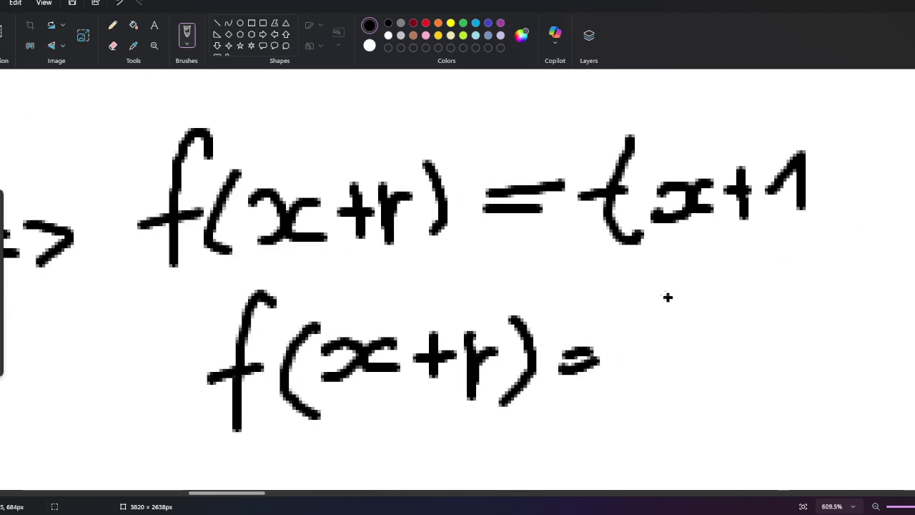
# - Finish the lower line as f(x+r)=1, removing a stray underline under tx+1
pyautogui.moveTo(559, 263); pyautogui.dragTo(914, 237)
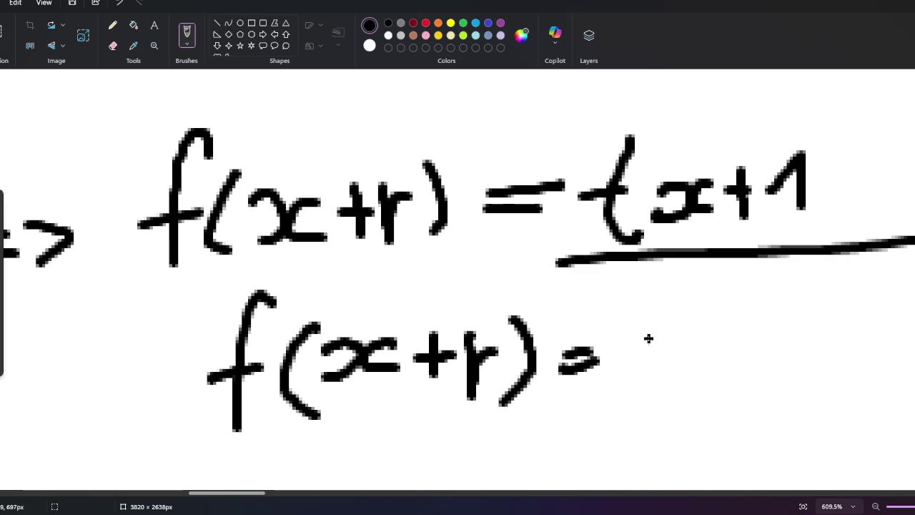
pyautogui.scroll(-3, 648, 338)
pyautogui.hotkey('ctrl', 'z')
pyautogui.scroll(2, 662, 351)
pyautogui.moveTo(613, 343); pyautogui.dragTo(627, 376)
pyautogui.scroll(1, 651, 395)
pyautogui.scroll(1, 651, 394)
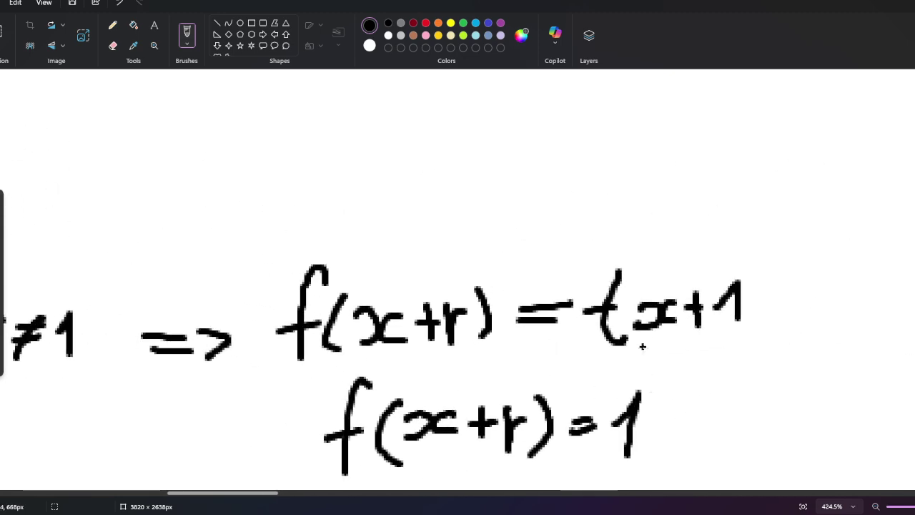
pyautogui.scroll(1, 643, 346)
pyautogui.scroll(-3, 644, 343)
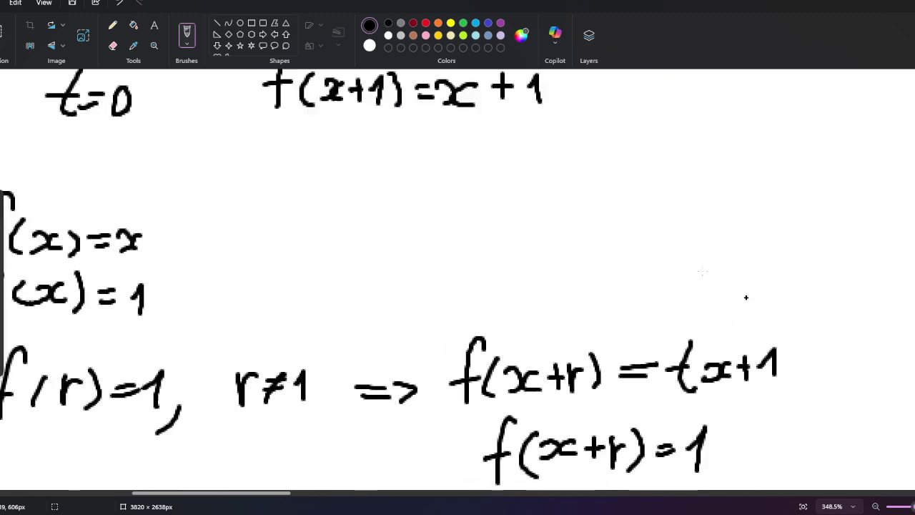
pyautogui.scroll(10, 674, 354)
pyautogui.scroll(-3, 357, 286)
# - Try underlining the f(x+1) equation and f(x+r)=1, undoing both lines
pyautogui.moveTo(99, 215); pyautogui.dragTo(803, 179)
pyautogui.hotkey('ctrl', 'z')
pyautogui.scroll(-10, 608, 246)
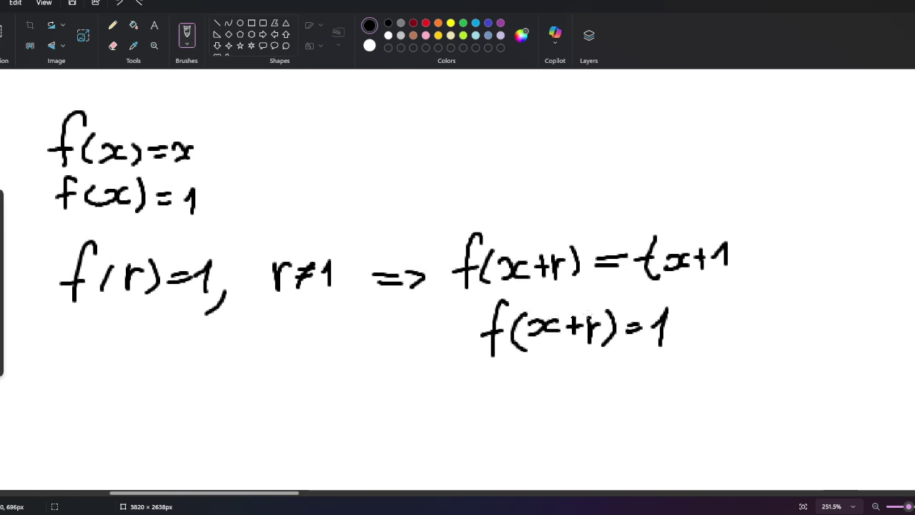
pyautogui.scroll(-2, 616, 305)
pyautogui.moveTo(473, 307); pyautogui.dragTo(780, 282)
pyautogui.hotkey('ctrl', 'z')
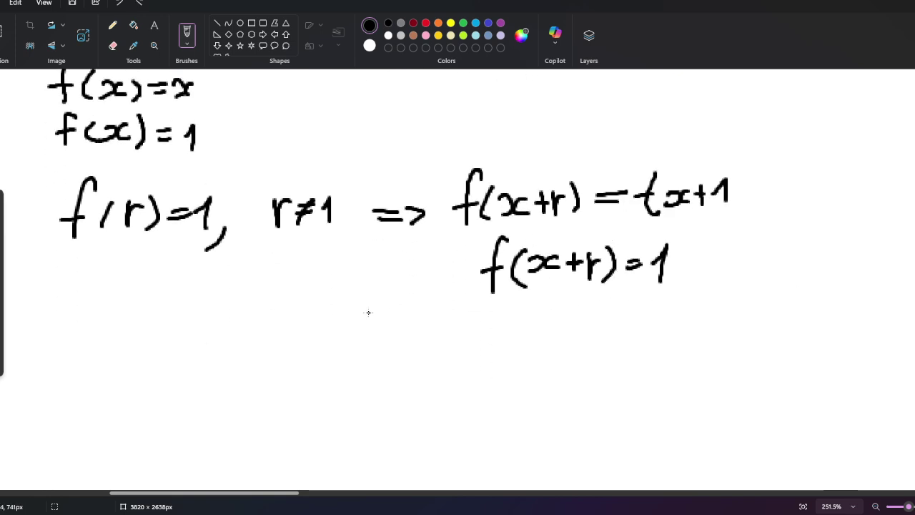
pyautogui.scroll(-2, 686, 286)
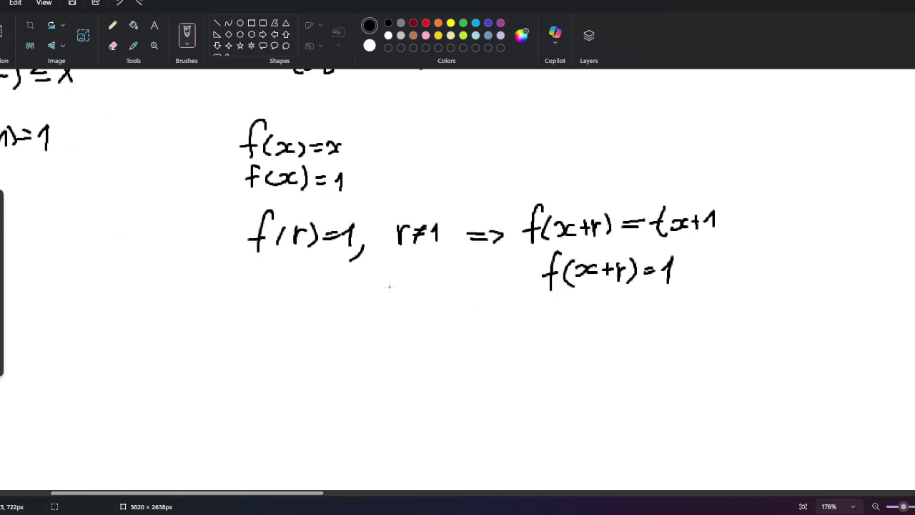